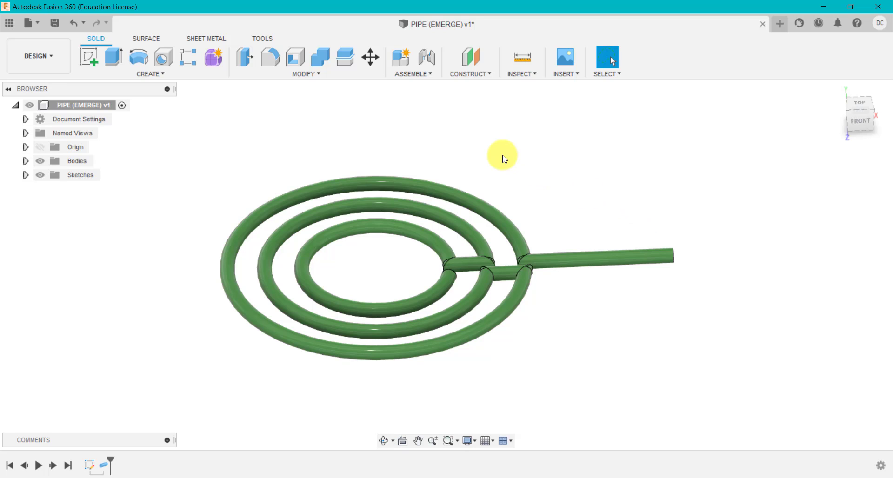
# Open the sketch of the finished pipe design to examine its circle, line and gap dimensions
pyautogui.rightClick(89, 464)
pyautogui.click(129, 347)
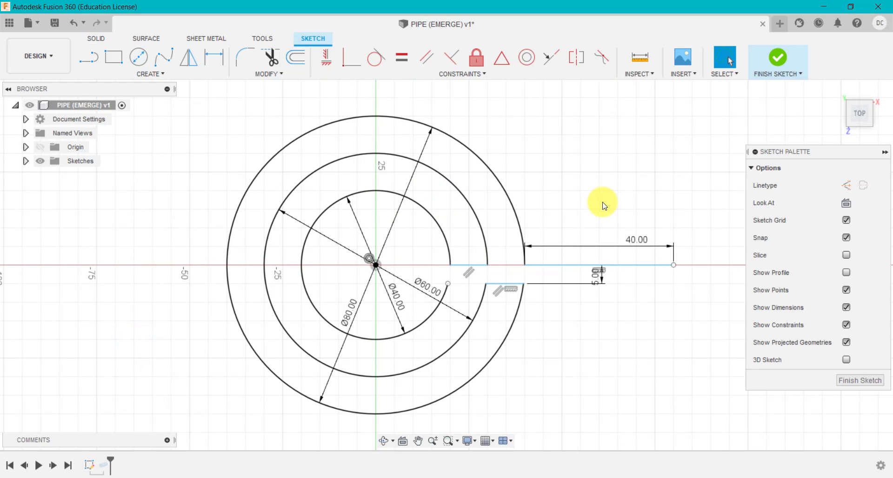
# Create a new design and start a sketch on the horizontal origin plane
pyautogui.click(779, 23)
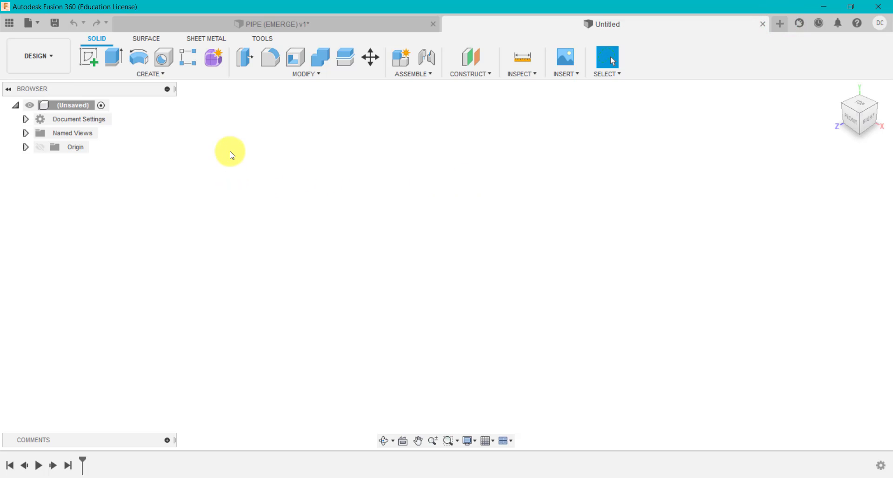
pyautogui.click(89, 57)
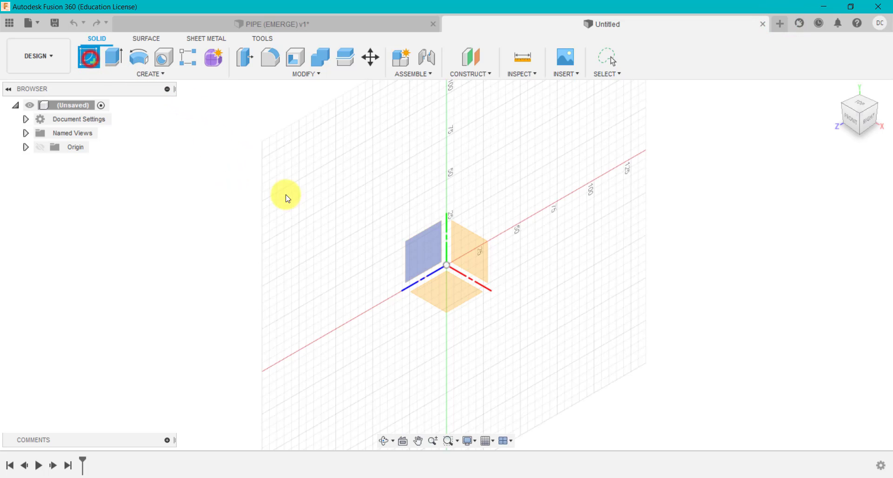
pyautogui.click(448, 309)
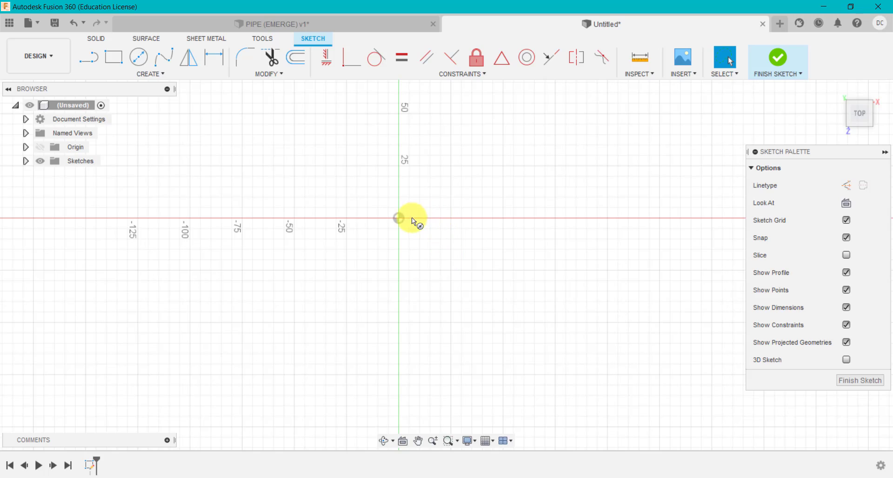
# Draw a 40 mm diameter circle centred on the origin
pyautogui.press('c')
pyautogui.click(399, 218)
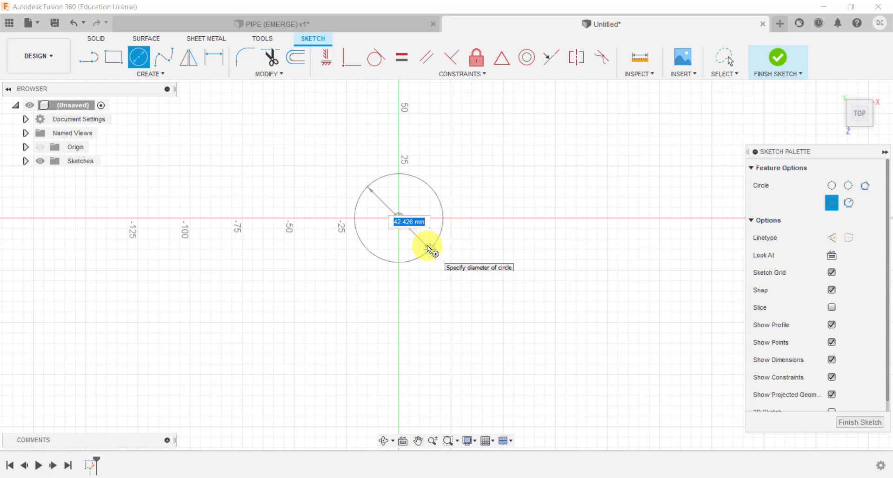
pyautogui.write('40')
pyautogui.press('Return')
pyautogui.press('Escape')
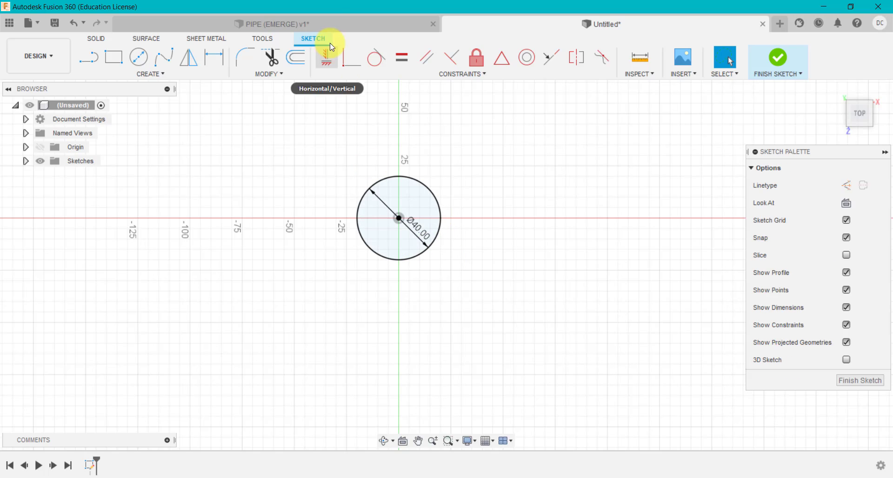
# Check the reference sketch and add a concentric 60 mm diameter circle at the origin of the new sketch
pyautogui.click(338, 25)
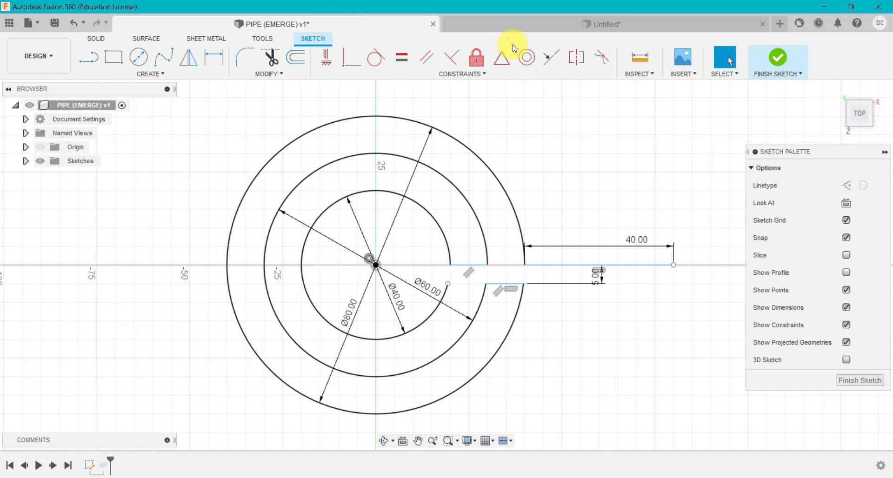
pyautogui.click(510, 30)
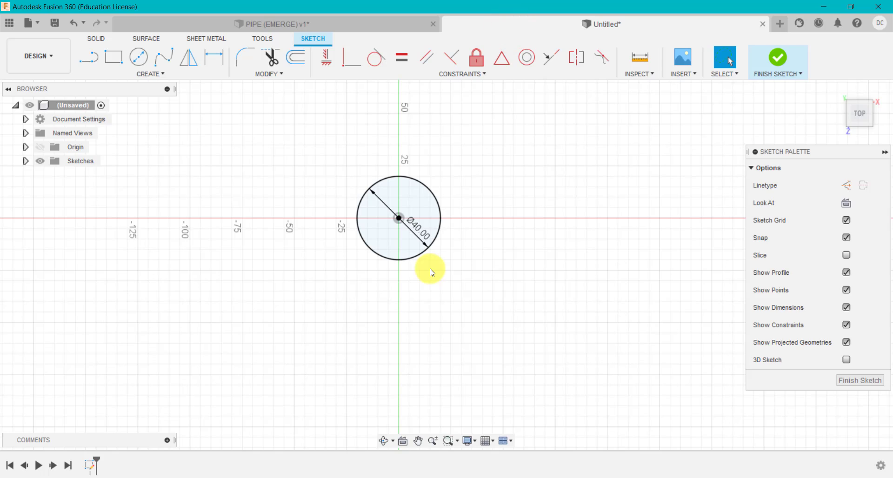
pyautogui.press('c')
pyautogui.click(398, 218)
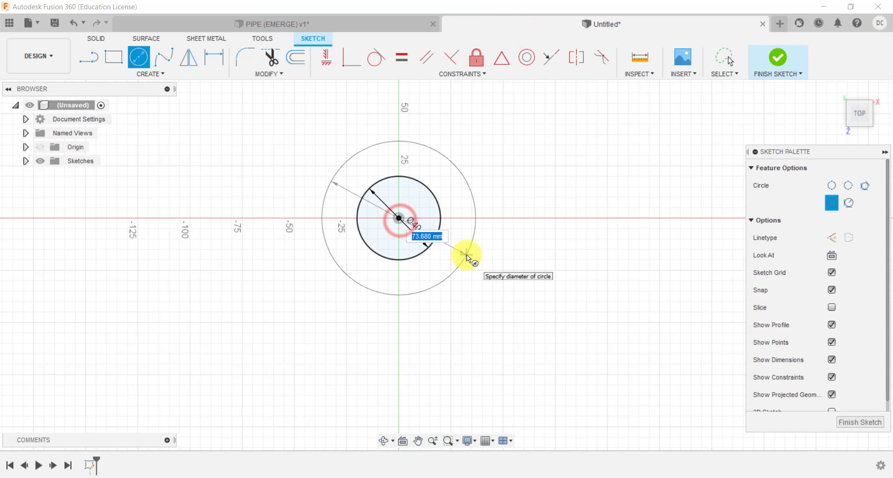
pyautogui.write('60')
pyautogui.press('Return')
pyautogui.press('Escape')
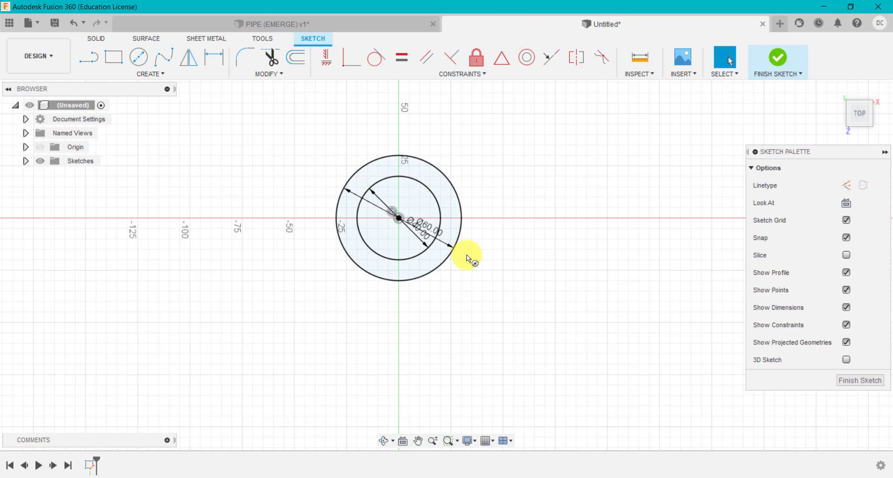
# Add a third concentric circle with an 80 mm diameter at the origin
pyautogui.press('c')
pyautogui.click(400, 218)
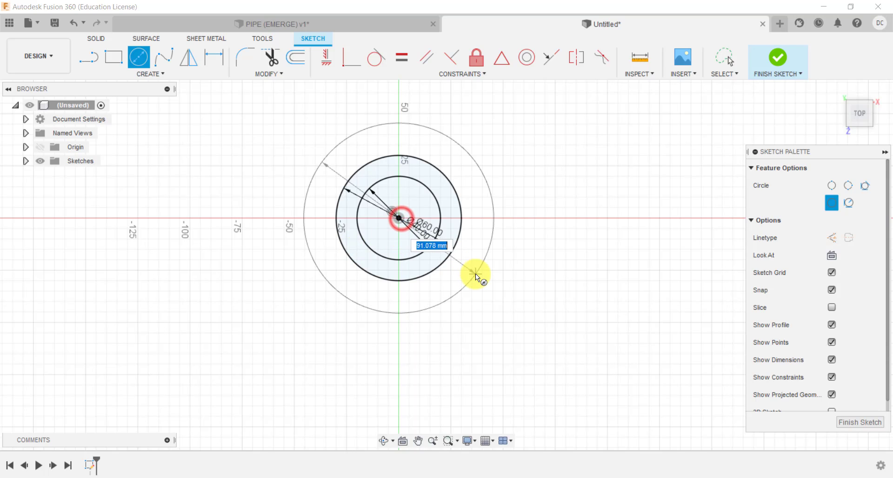
pyautogui.write('80')
pyautogui.press('Return')
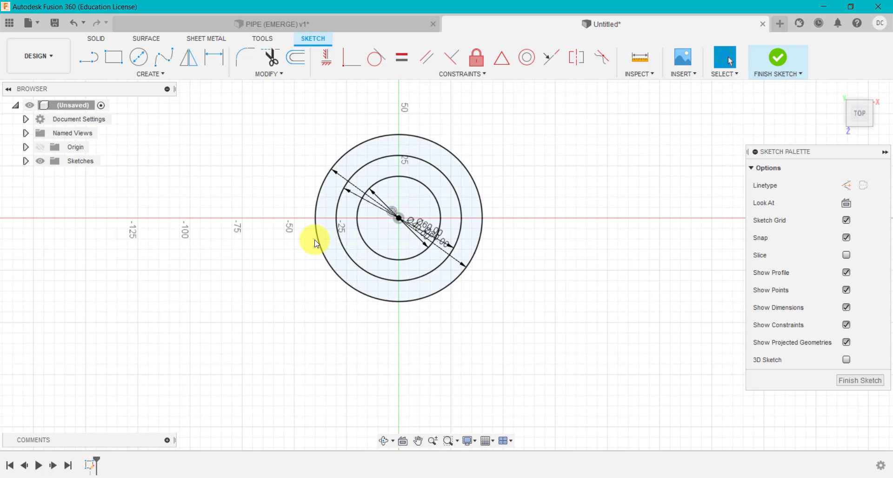
# Consult the reference sketch and draw a horizontal line from the circles' centre, extending past the outer circle by about its radius
pyautogui.click(366, 25)
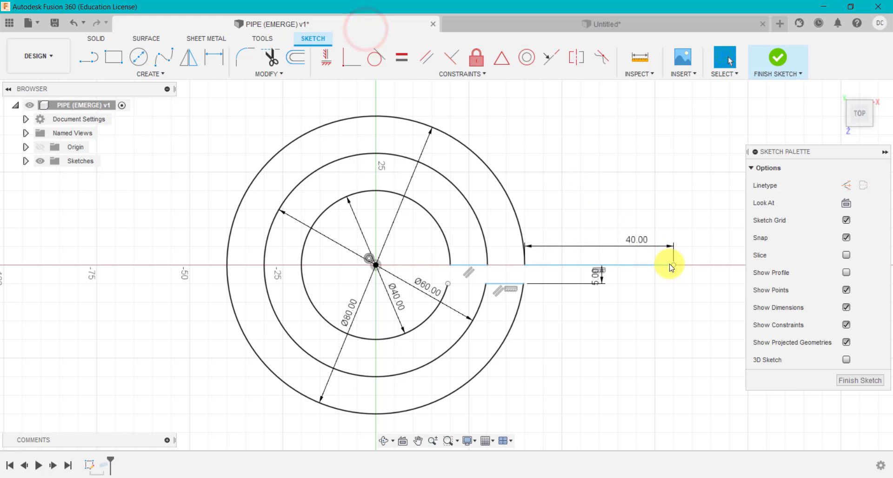
pyautogui.click(523, 285)
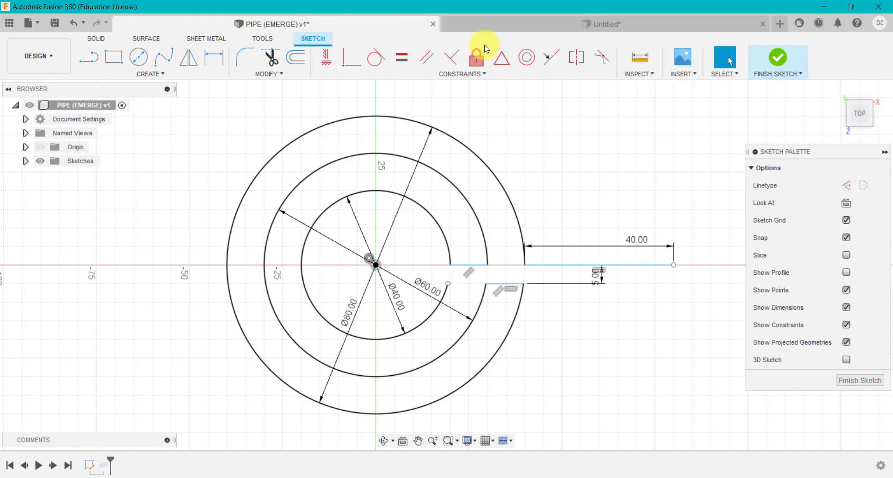
pyautogui.click(493, 24)
pyautogui.press('l')
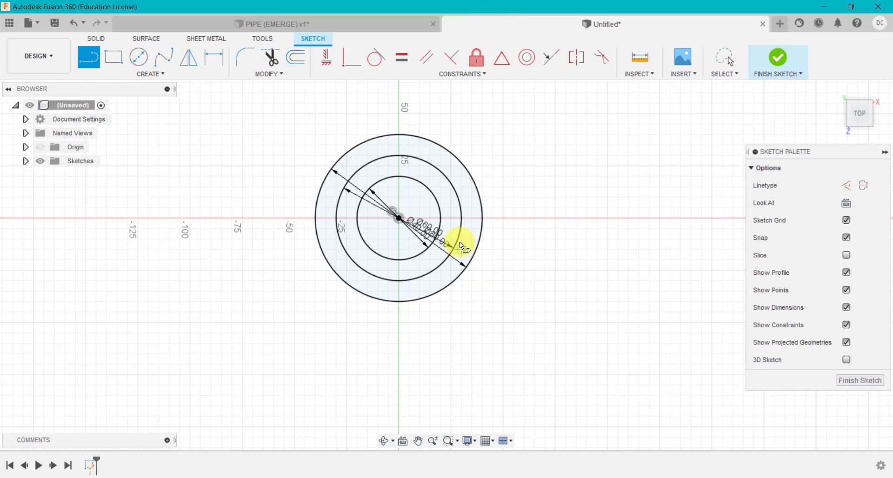
pyautogui.scroll(2, 459, 241)
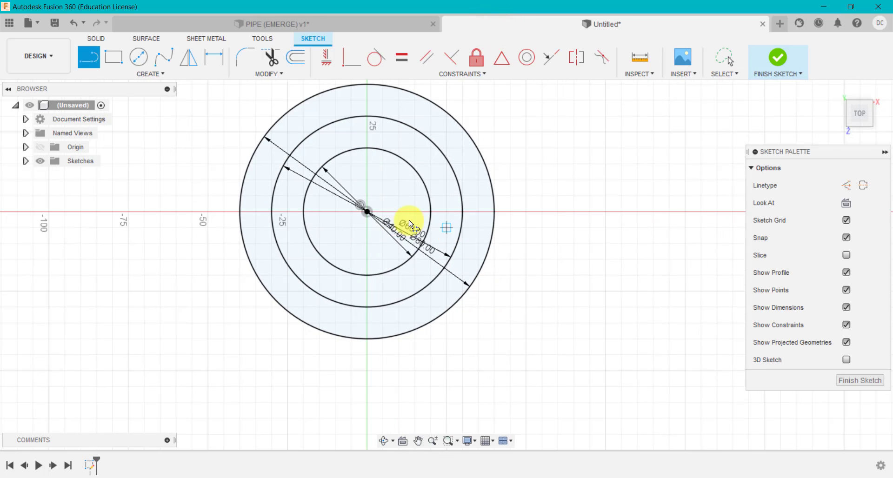
pyautogui.click(367, 211)
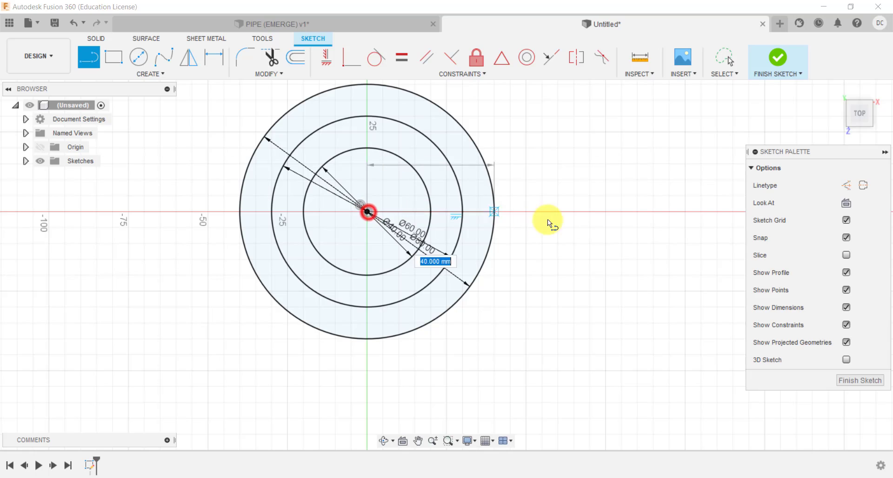
pyautogui.click(619, 211)
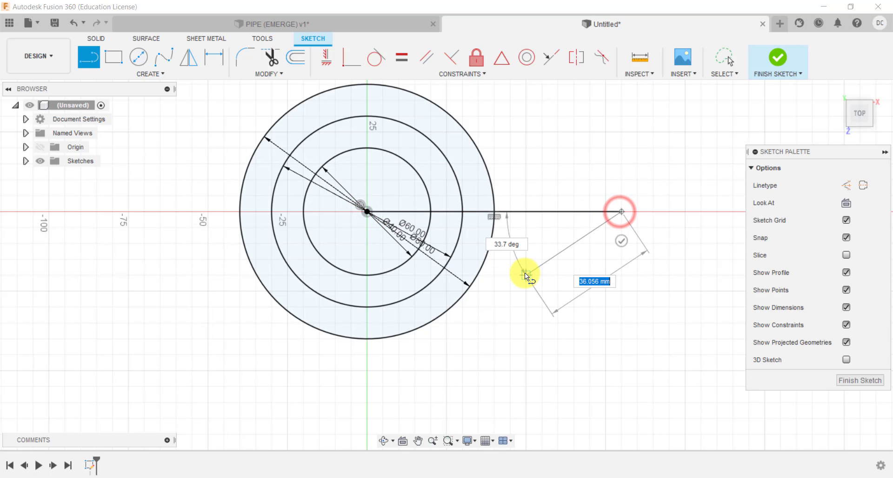
pyautogui.press('Escape')
# Draw a second line parallel to and just below the first, starting on the vertical axis and equally long
pyautogui.press('l')
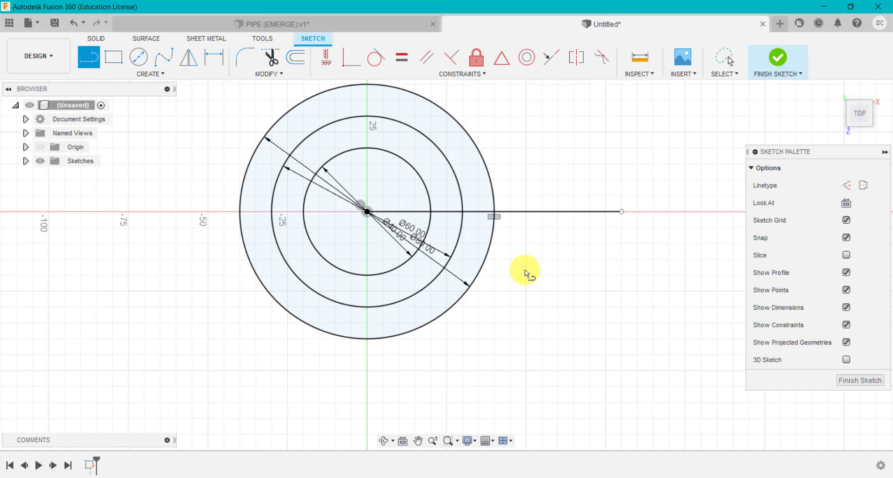
pyautogui.scroll(2, 406, 229)
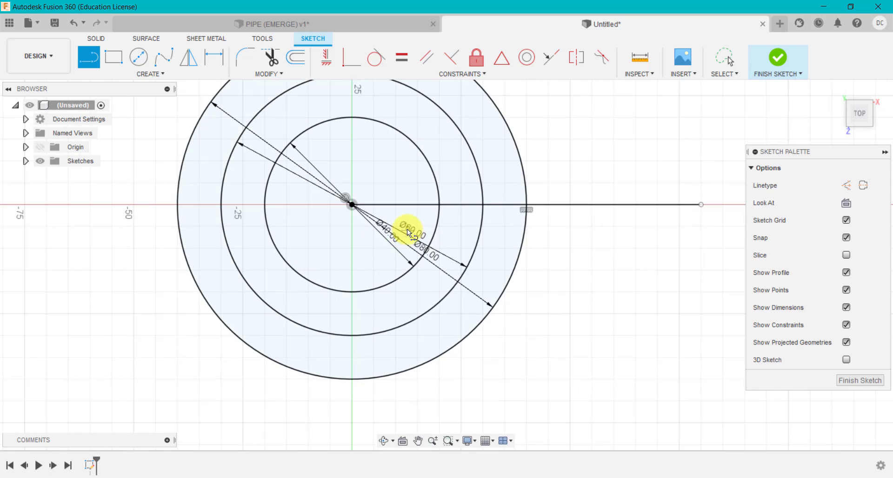
pyautogui.click(352, 238)
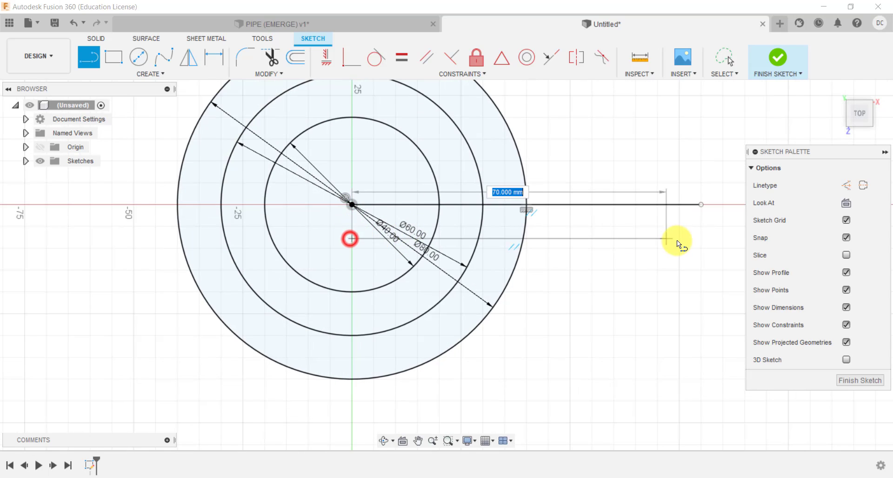
pyautogui.click(697, 239)
pyautogui.press('Escape')
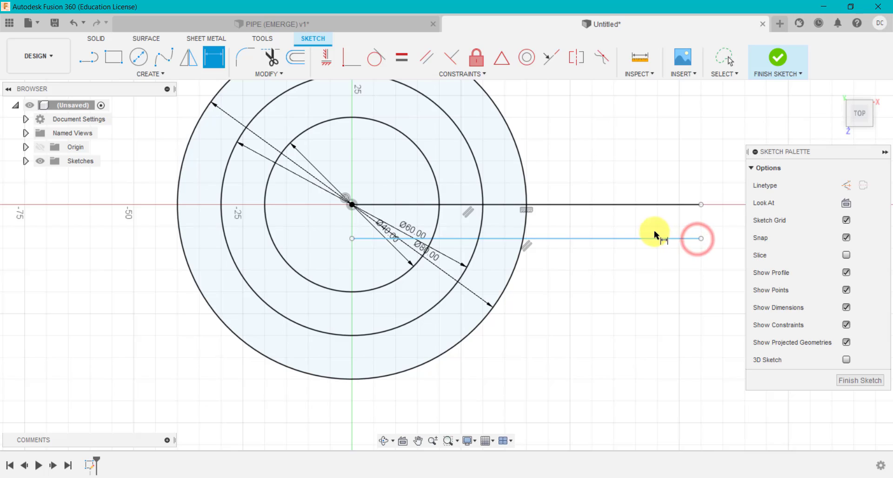
# Dimension the distance between the two parallel lines as 5 mm
pyautogui.click(651, 238)
pyautogui.keyDown('ctrl'); pyautogui.click(644, 203); pyautogui.keyUp('ctrl')
pyautogui.press('d')
pyautogui.click(718, 224)
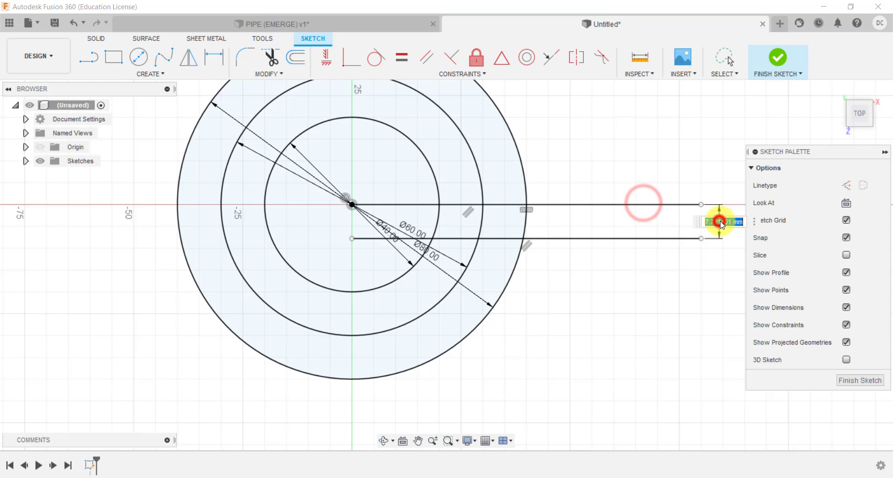
pyautogui.write('5')
pyautogui.press('Return')
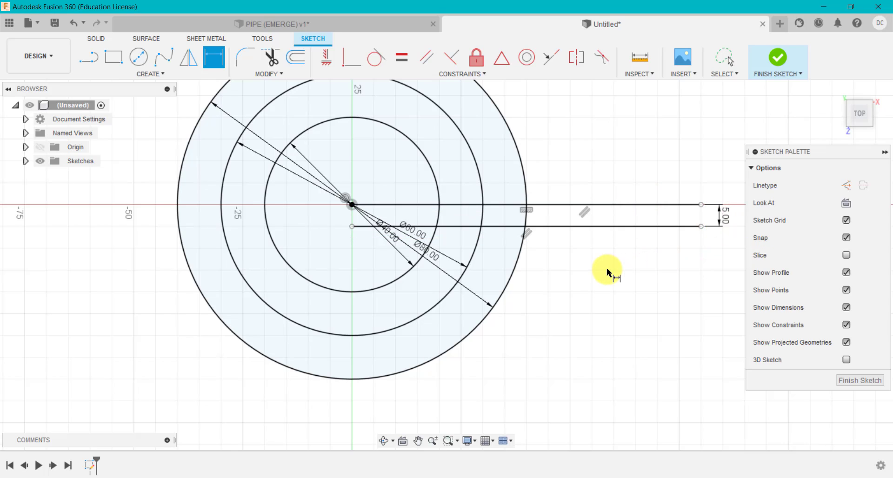
pyautogui.press('Escape')
# Following the reference sketch, trim both lines inside the 40 mm circle and the upper line between the 60 and 80 mm circles
pyautogui.scroll(-3, 546, 293)
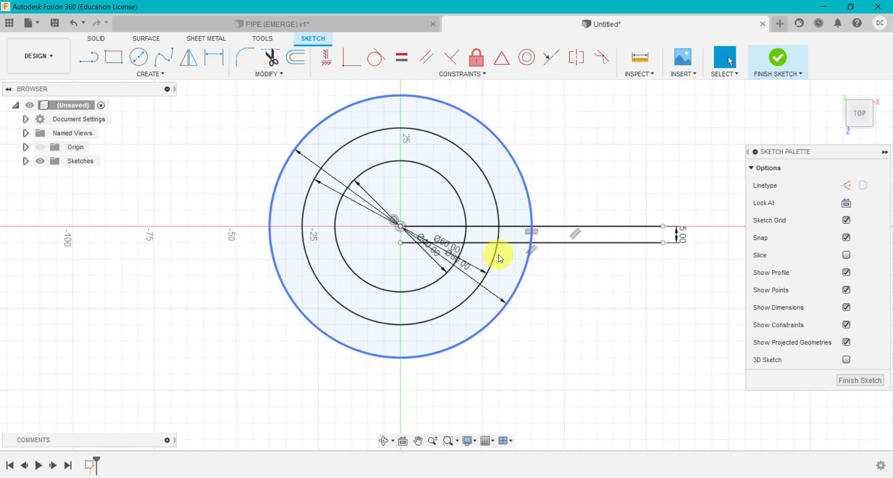
pyautogui.click(274, 74)
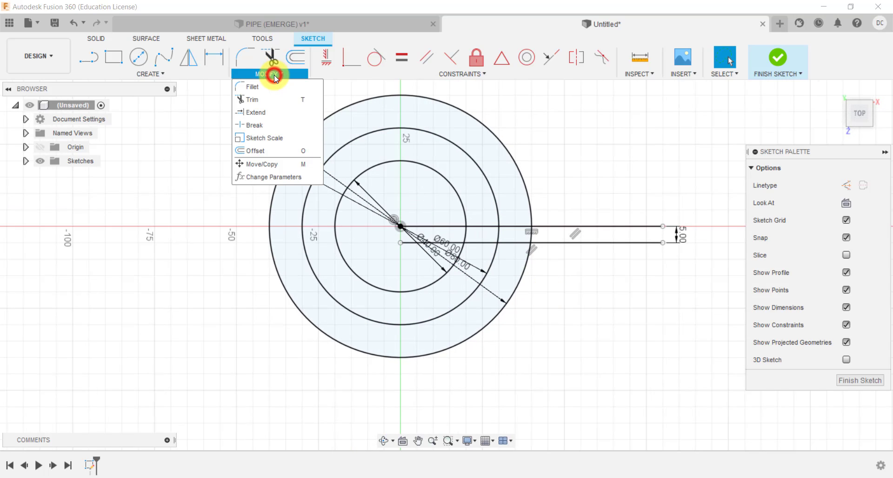
pyautogui.click(266, 98)
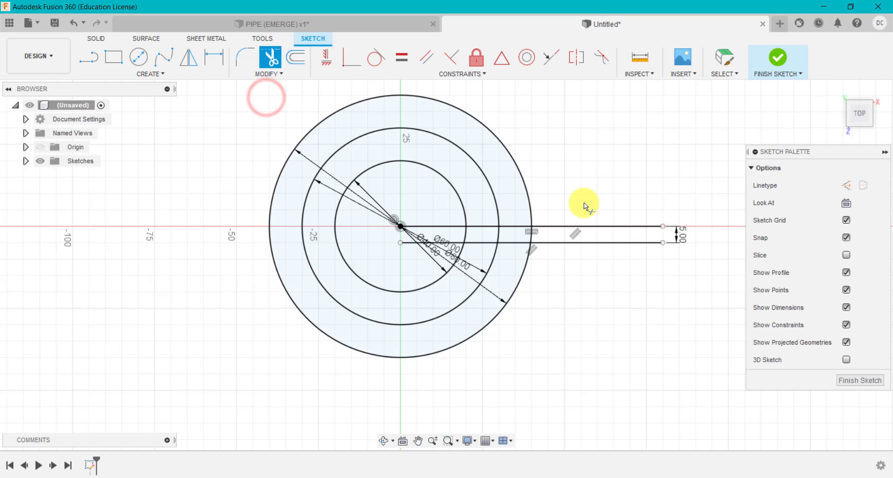
pyautogui.scroll(2, 560, 194)
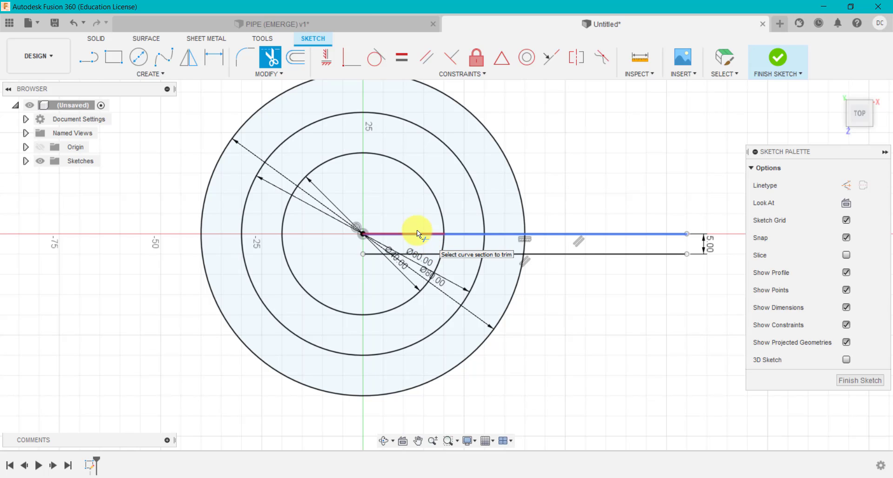
pyautogui.click(364, 28)
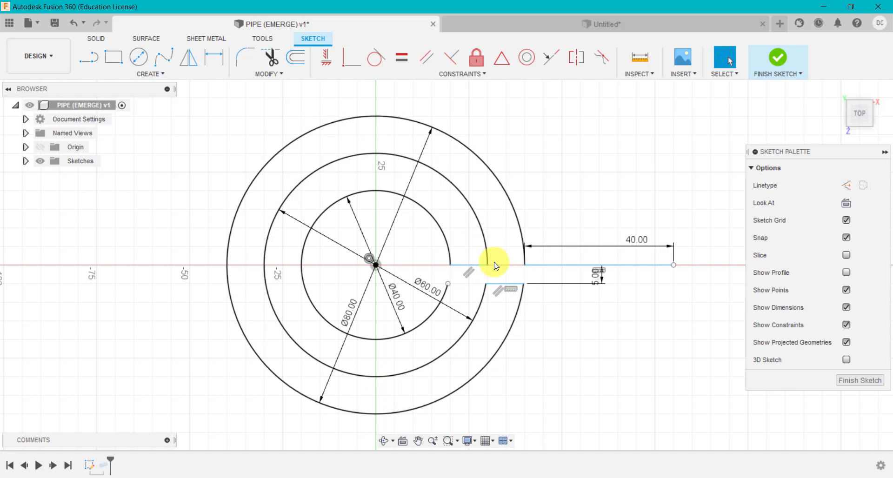
pyautogui.click(490, 26)
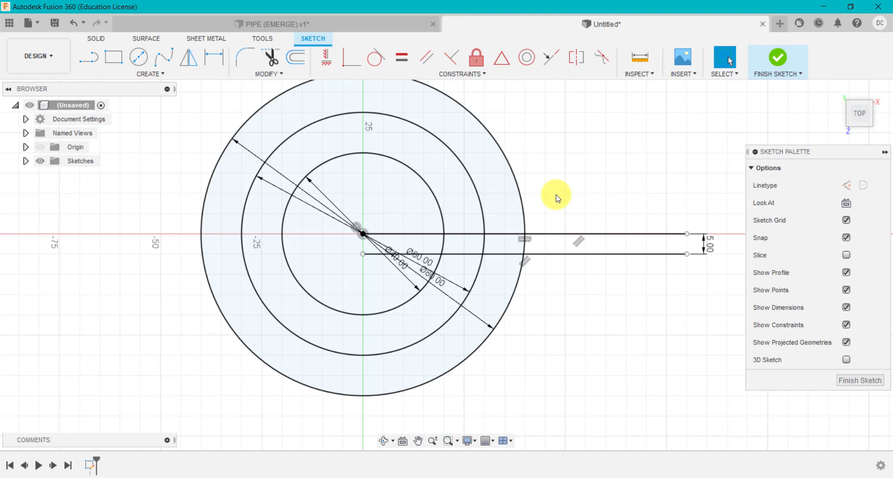
pyautogui.press('t')
pyautogui.scroll(2, 542, 185)
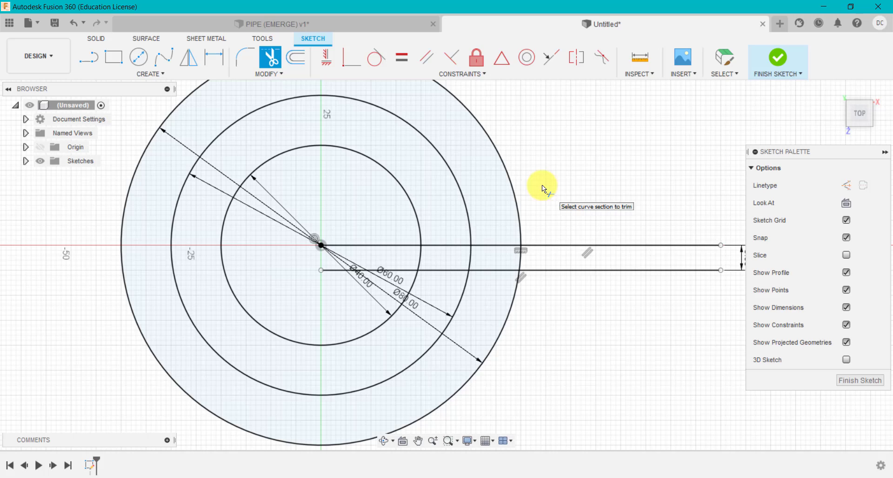
pyautogui.click(384, 246)
pyautogui.click(397, 271)
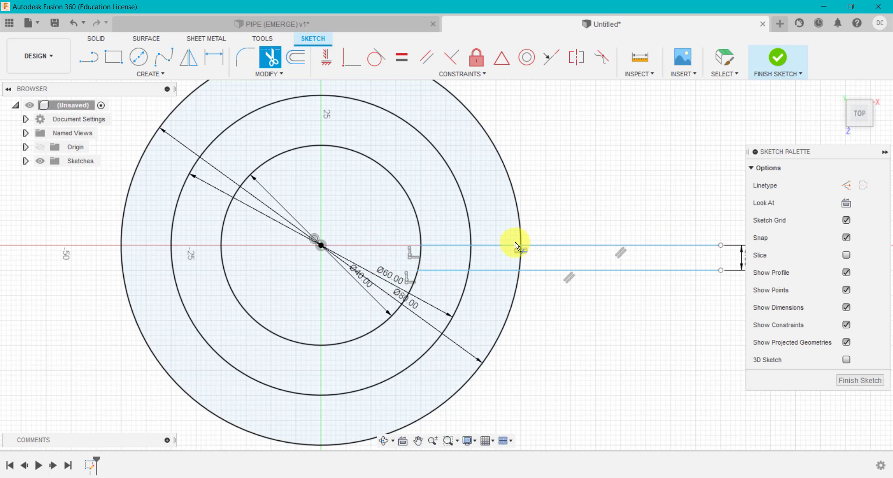
pyautogui.click(489, 247)
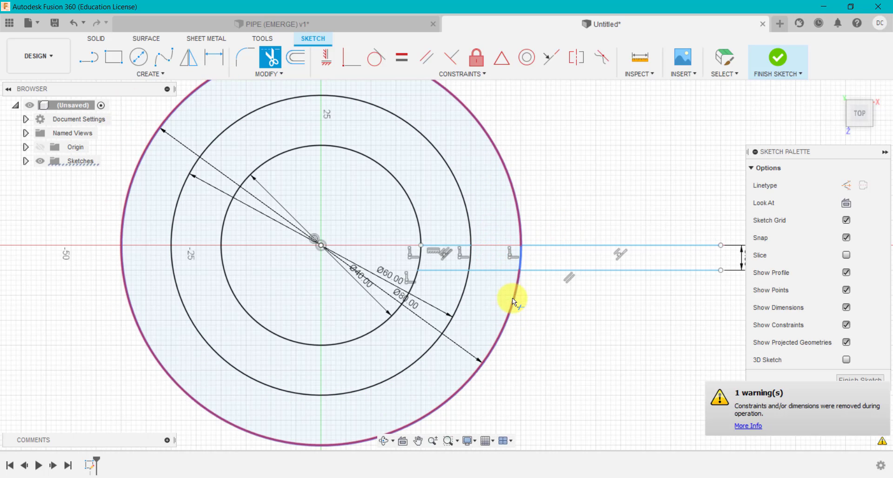
# Trim the short arcs of the 40, 60 and 80 mm circles that lie between the two parallel lines
pyautogui.click(470, 261)
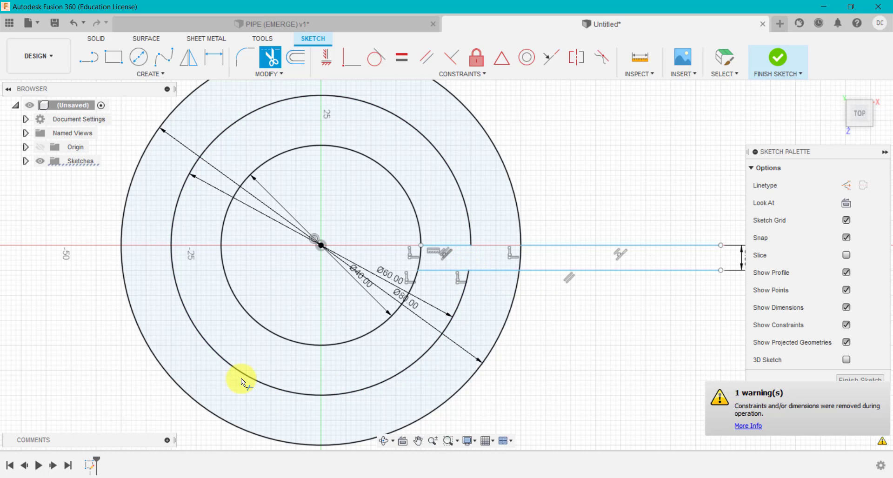
pyautogui.click(420, 256)
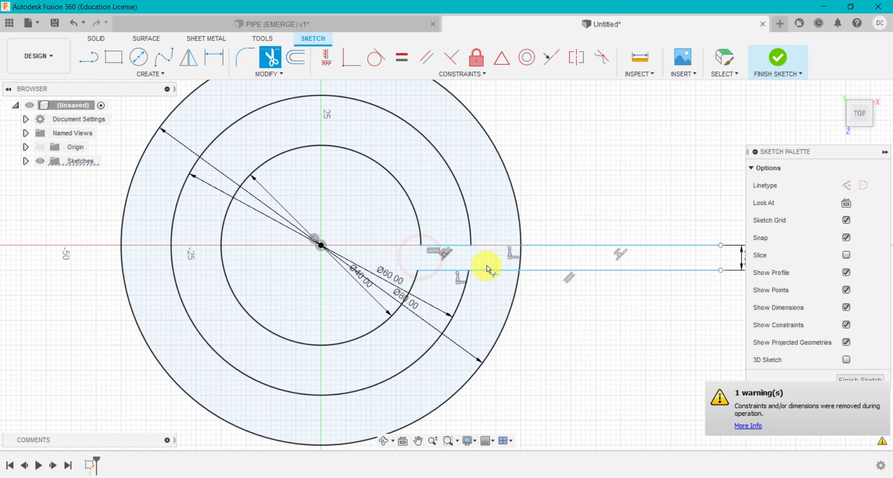
pyautogui.scroll(-2, 511, 309)
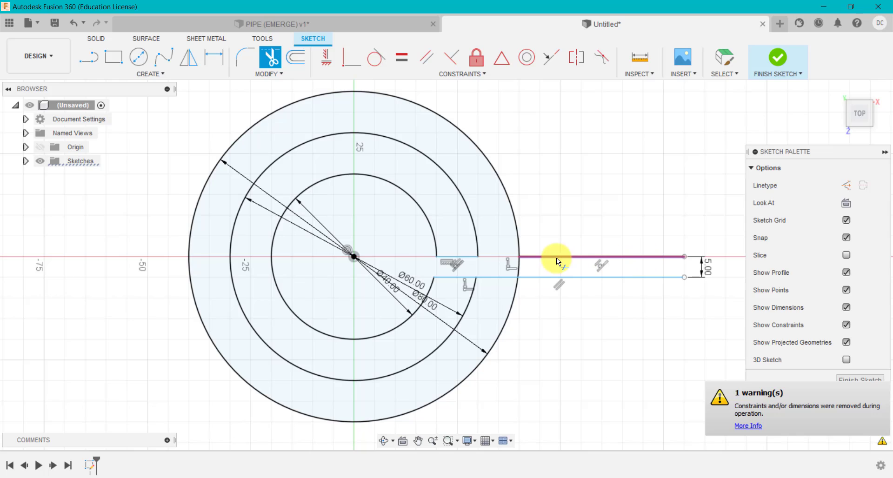
pyautogui.click(519, 266)
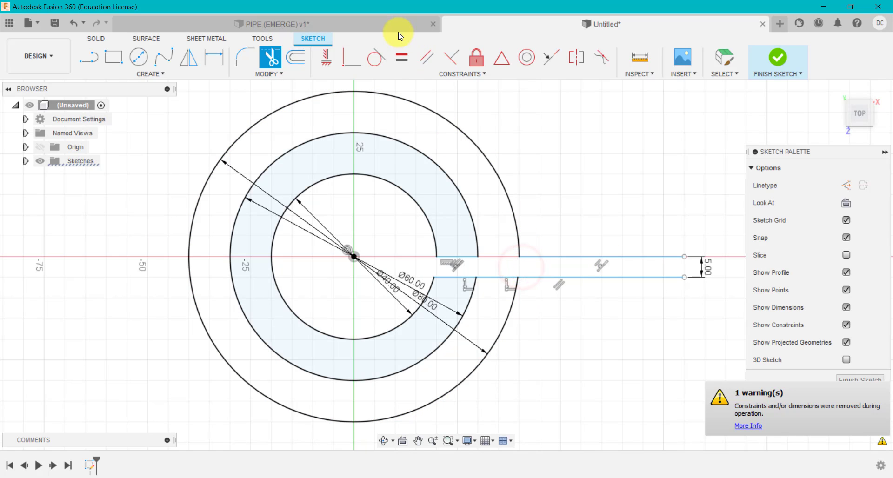
# Following the reference sketch, trim the lower line outside the 80 mm circle and between the 40 and 60 mm circles
pyautogui.click(386, 21)
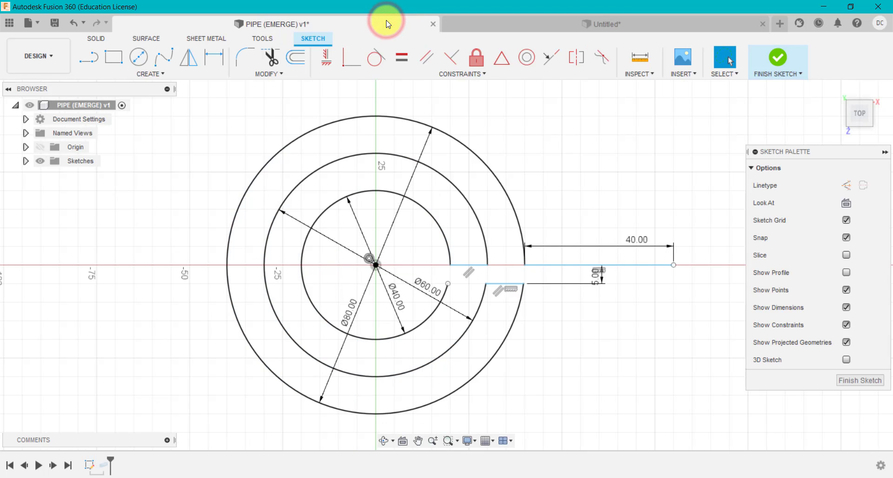
pyautogui.click(487, 24)
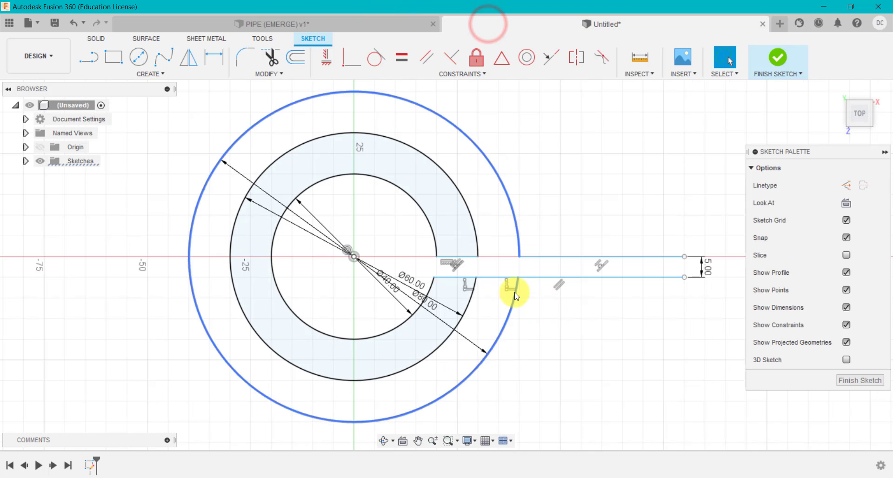
pyautogui.press('t')
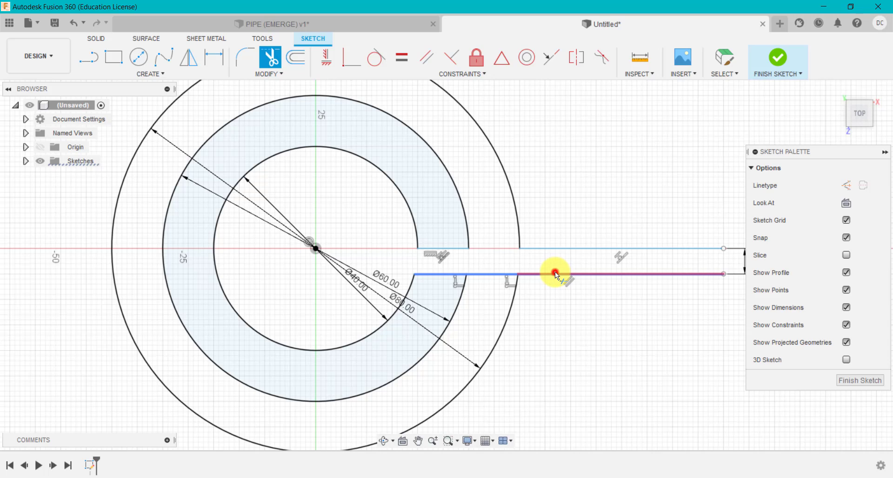
pyautogui.click(554, 273)
pyautogui.scroll(-2, 534, 275)
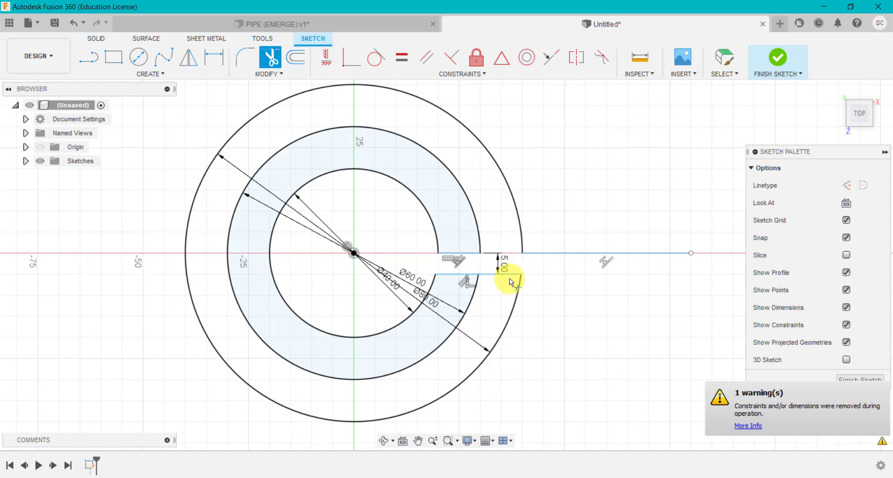
pyautogui.scroll(1, 505, 276)
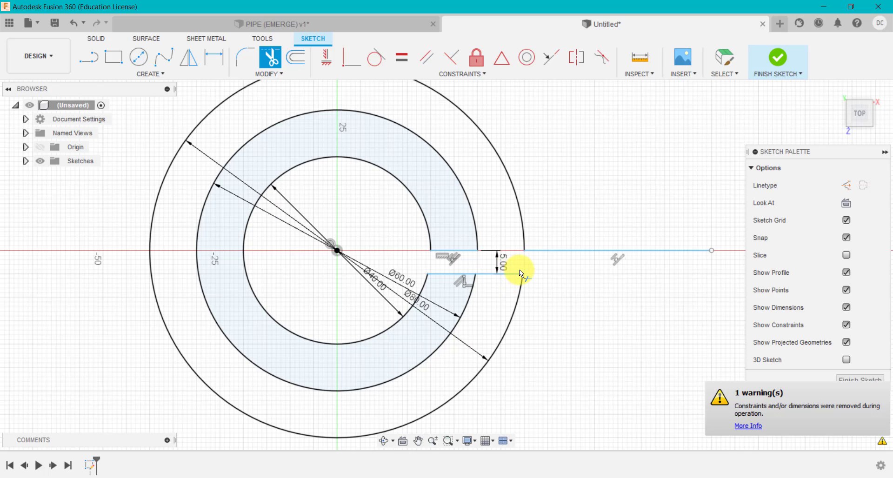
pyautogui.scroll(1, 528, 285)
pyautogui.click(442, 274)
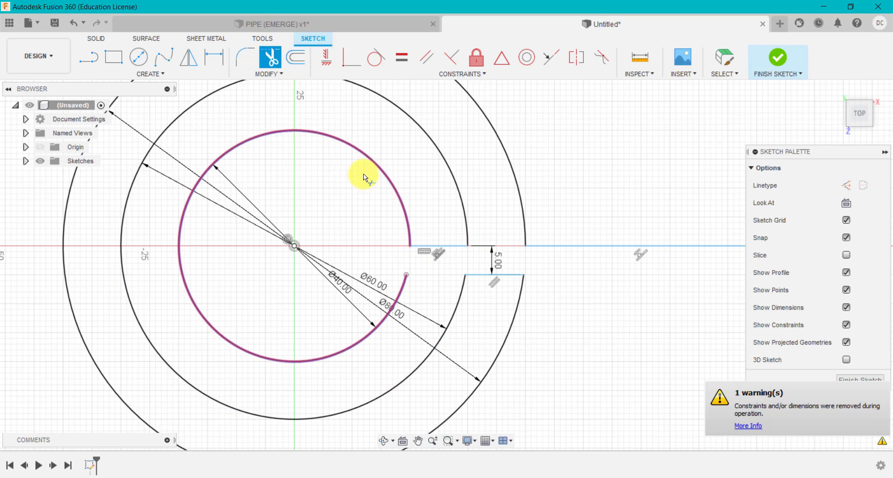
pyautogui.scroll(-2, 411, 272)
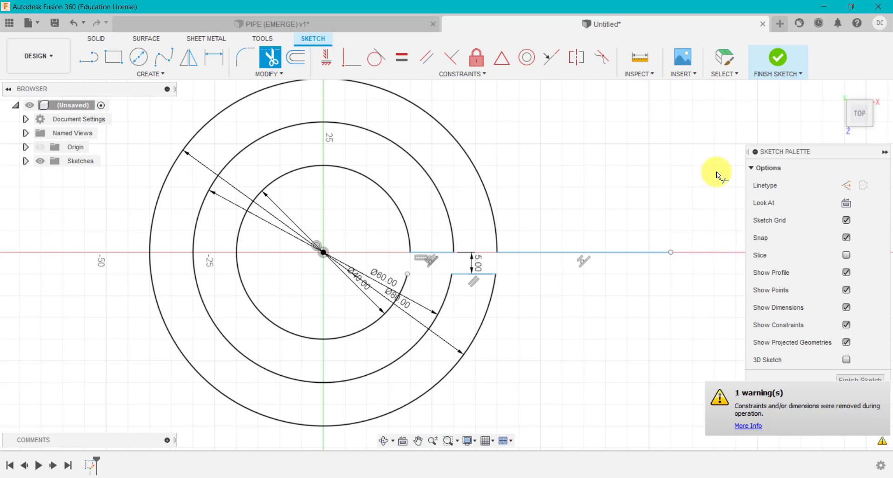
# Dimension the horizontal line extending outside the 80 mm circle as 40 mm and finish the sketch
pyautogui.press('d')
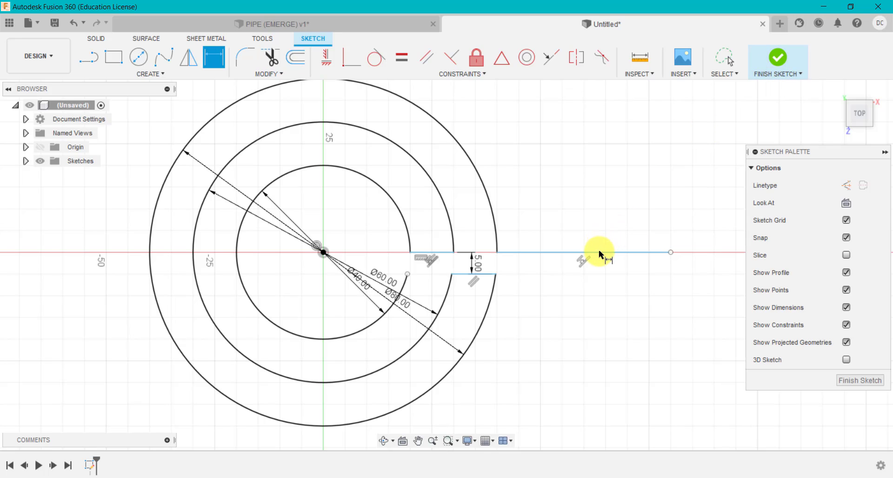
pyautogui.click(598, 252)
pyautogui.click(593, 230)
pyautogui.press('Return')
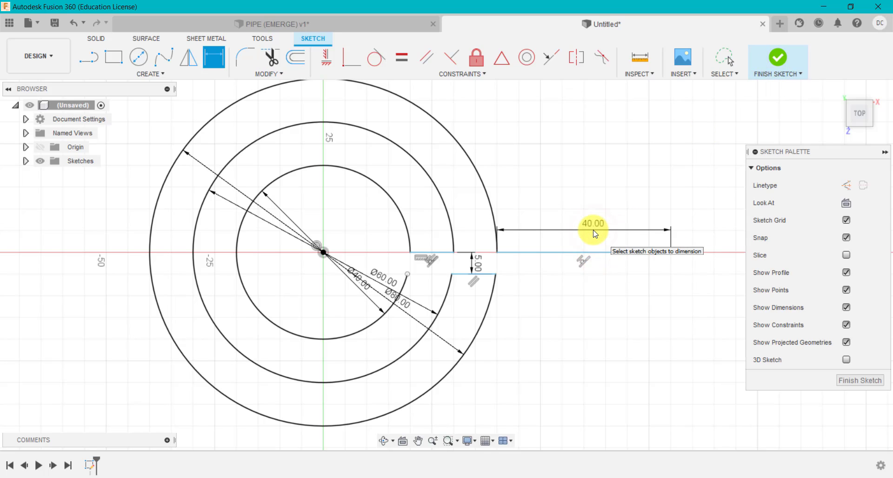
pyautogui.click(775, 65)
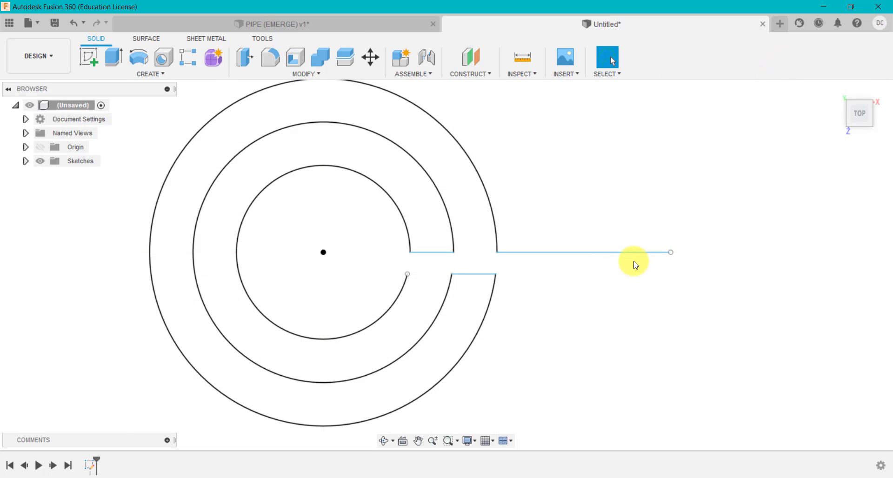
# Start a Pipe feature with the whole chained sketch, picked from its straight outer line, as the path
pyautogui.scroll(-1, 539, 316)
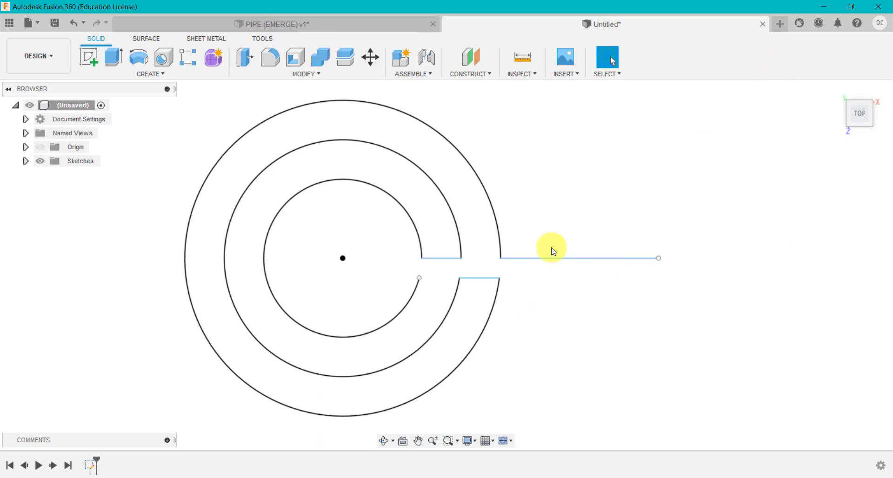
pyautogui.click(157, 73)
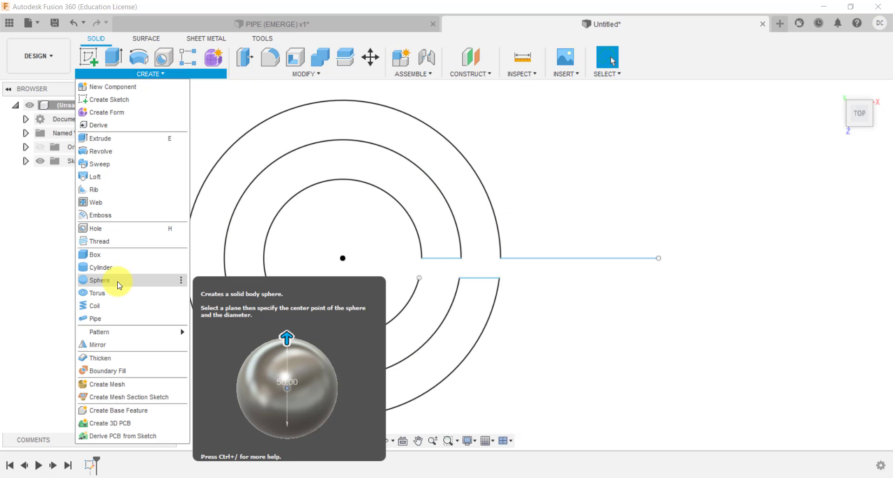
pyautogui.click(125, 318)
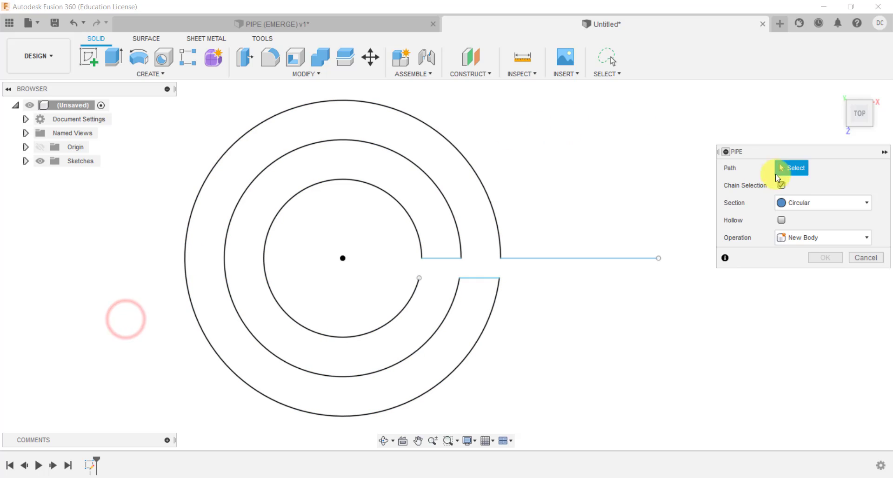
pyautogui.click(571, 258)
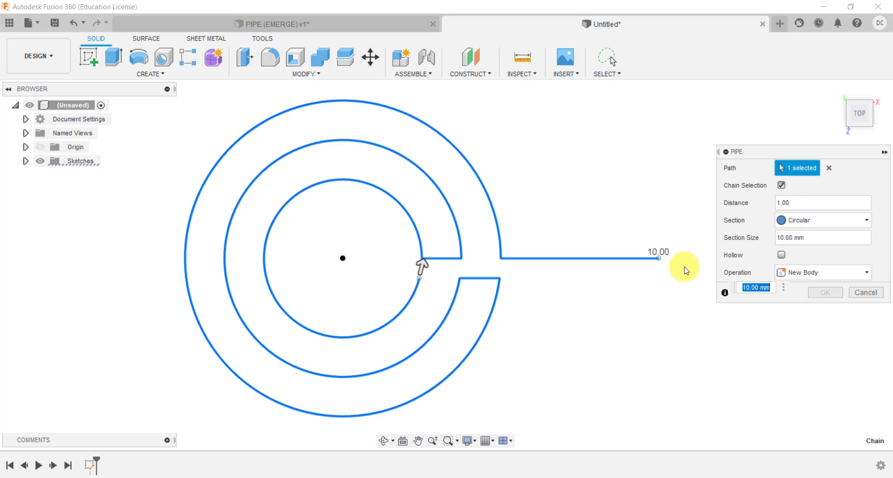
pyautogui.moveTo(592, 325)
pyautogui.keyDown('shift'); pyautogui.mouseDown(button='middle')
pyautogui.moveTo(588, 299)
pyautogui.moveTo(550, 269)
pyautogui.moveTo(484, 293)
pyautogui.moveTo(532, 326)
pyautogui.moveTo(568, 267)
pyautogui.moveTo(603, 264)
pyautogui.moveTo(638, 331)
pyautogui.moveTo(607, 349)
pyautogui.mouseUp(button='middle'); pyautogui.keyUp('shift')
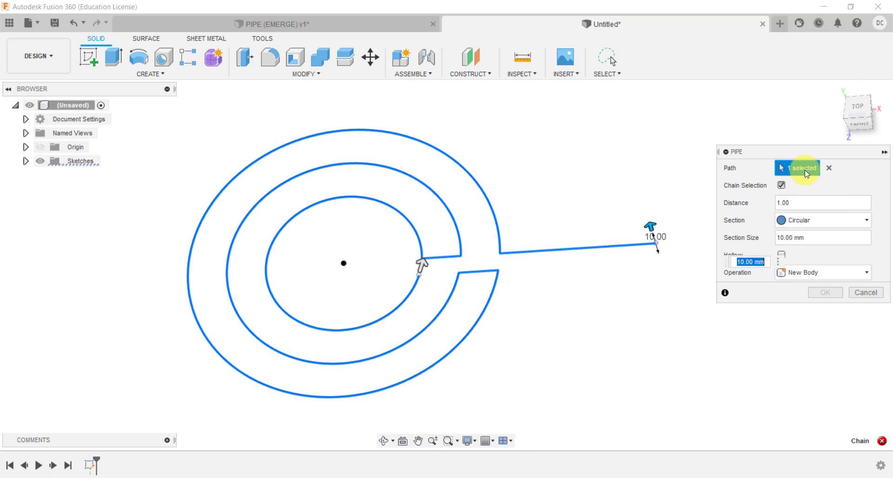
# Turn off chain selection, clear the pipe path and reselect only the straight outer line and the outermost arc
pyautogui.click(782, 186)
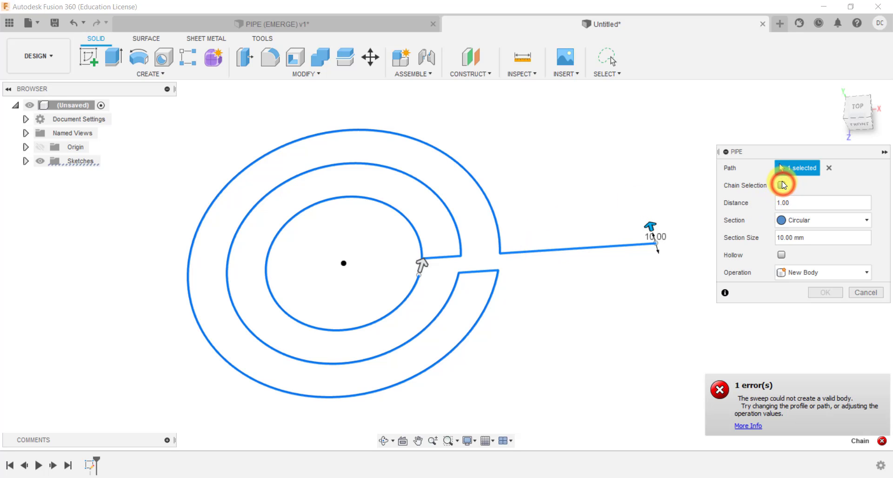
pyautogui.click(832, 169)
pyautogui.click(603, 245)
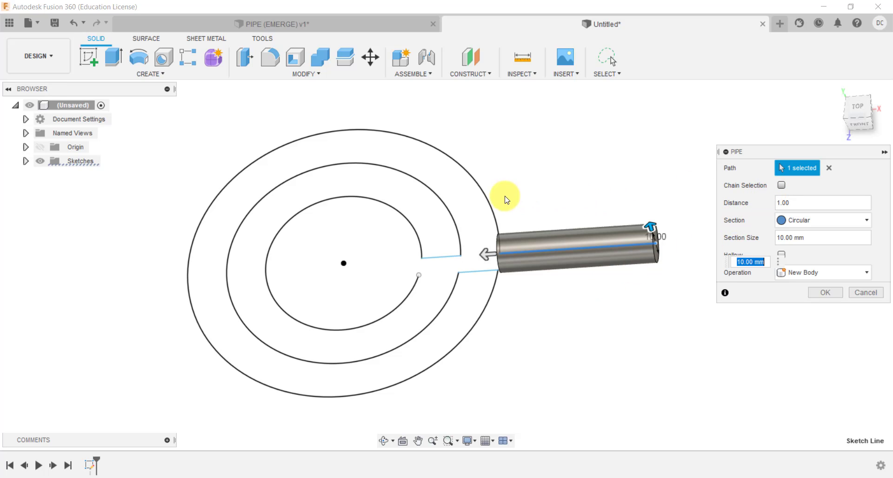
pyautogui.click(494, 207)
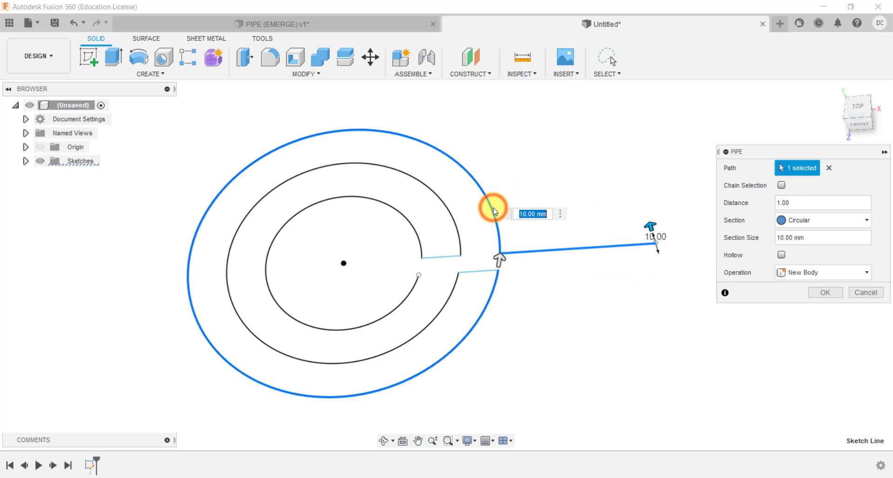
# Set the pipe's section size to 5 mm and extend the path through both short connecting lines, the middle arc and the inner arc
pyautogui.click(812, 238)
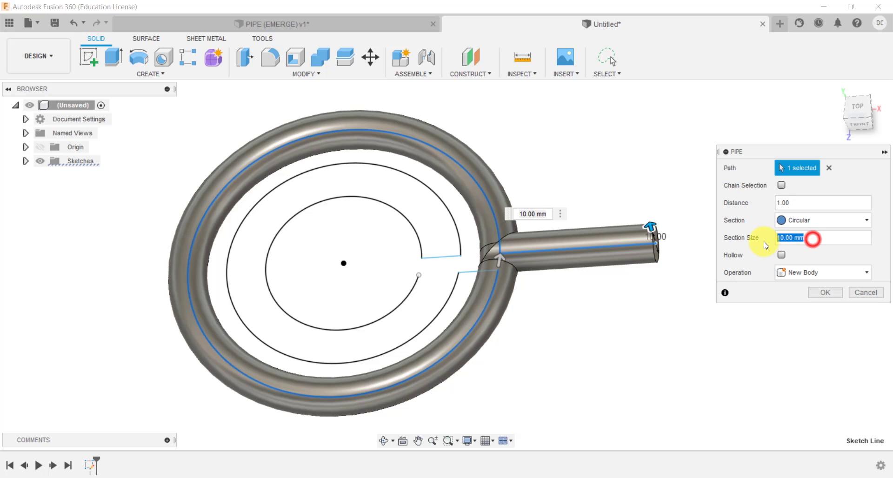
pyautogui.write('5')
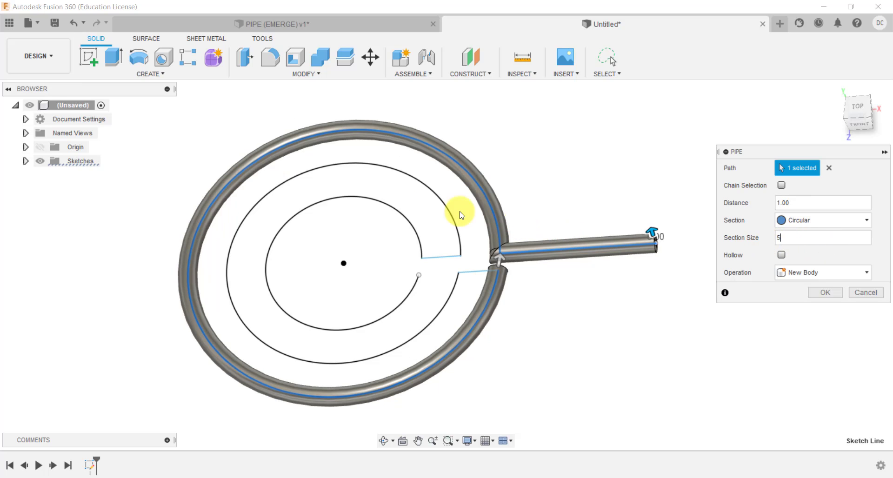
pyautogui.scroll(2, 425, 200)
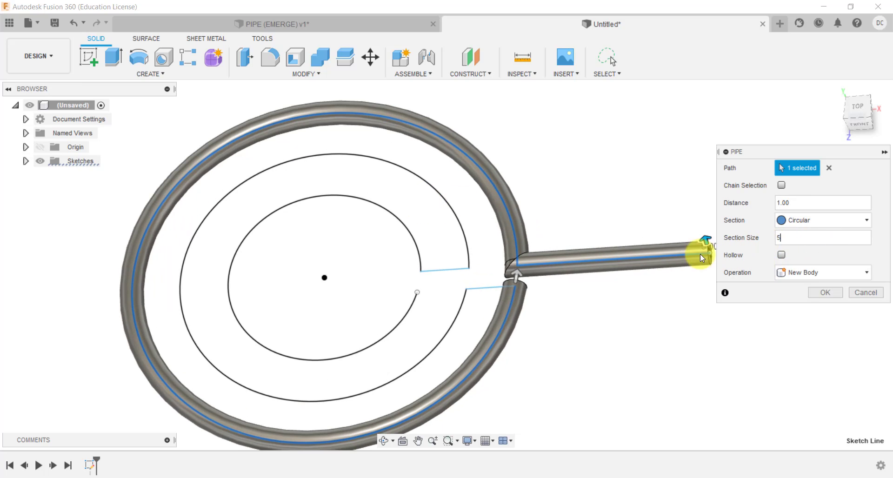
pyautogui.click(484, 288)
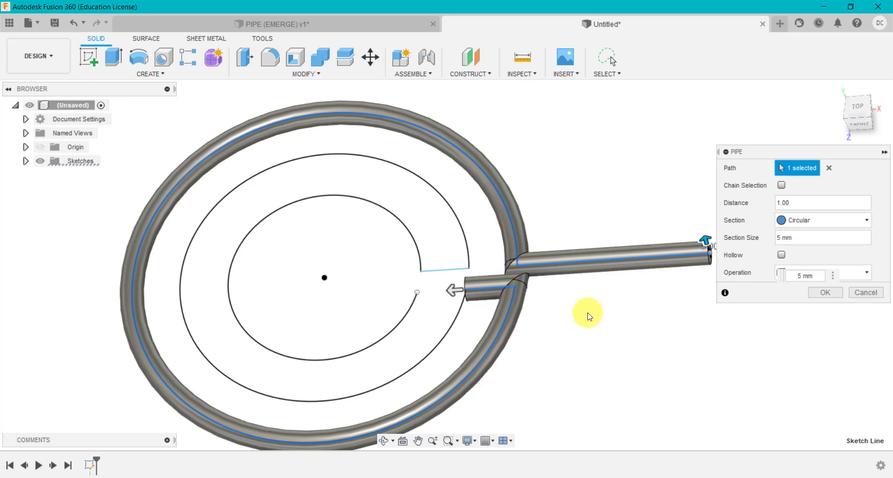
pyautogui.keyDown('shift'); pyautogui.moveTo(587, 314); pyautogui.dragTo(568, 333, button='middle'); pyautogui.keyUp('shift')
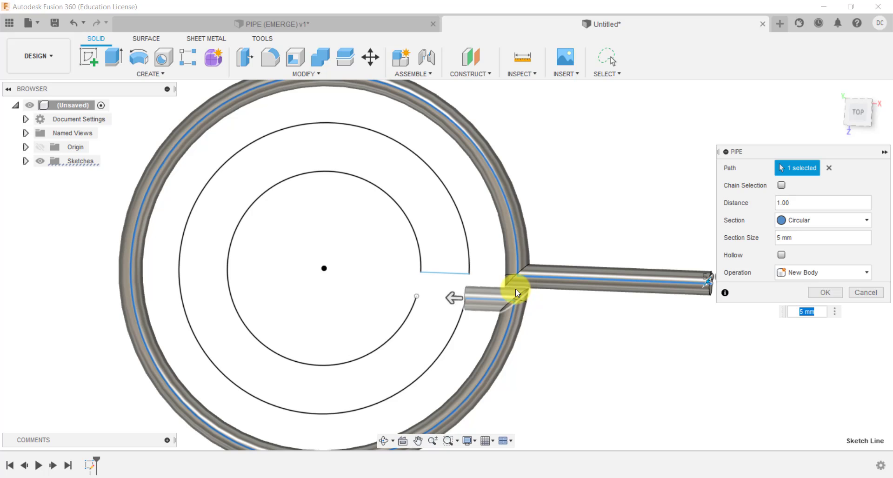
pyautogui.click(455, 326)
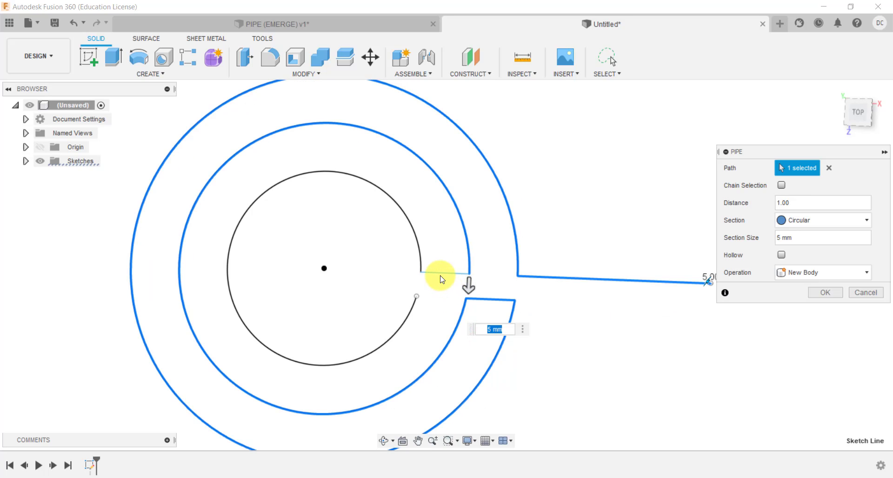
pyautogui.click(439, 274)
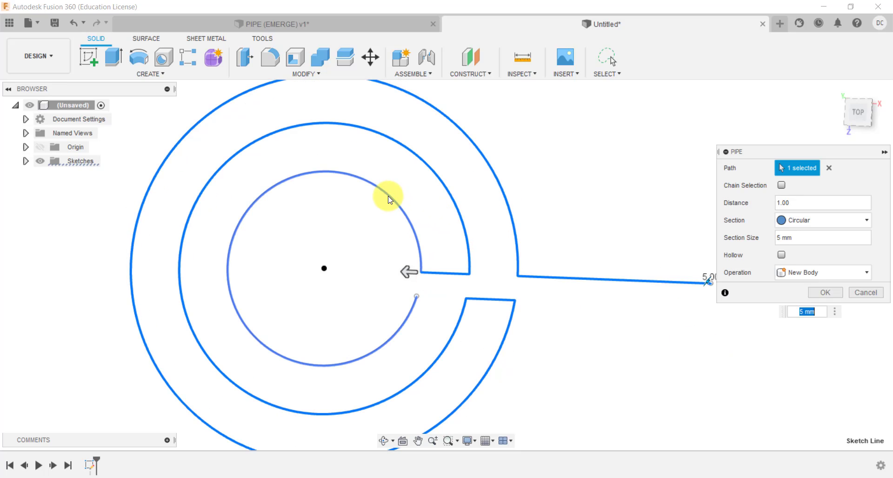
pyautogui.click(390, 199)
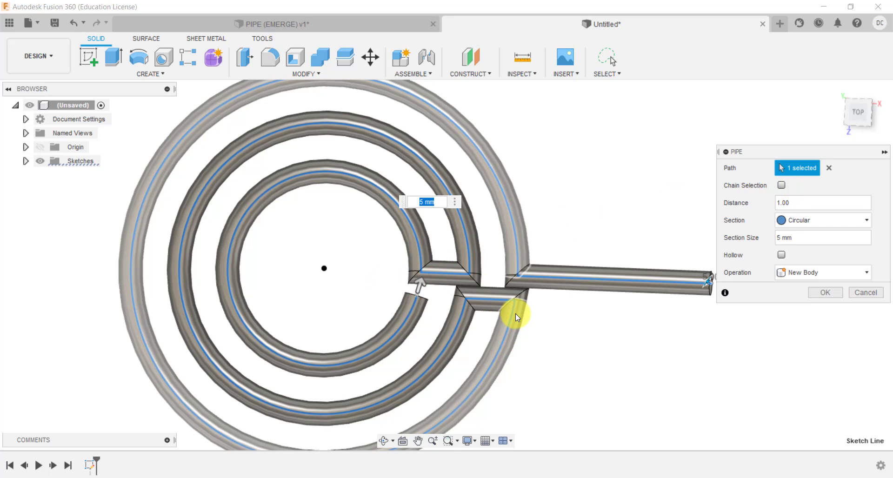
# Reduce the pipe's section size to 4 mm so the neighbouring connecting segments stay clear of each other
pyautogui.scroll(3, 516, 294)
pyautogui.scroll(3, 515, 292)
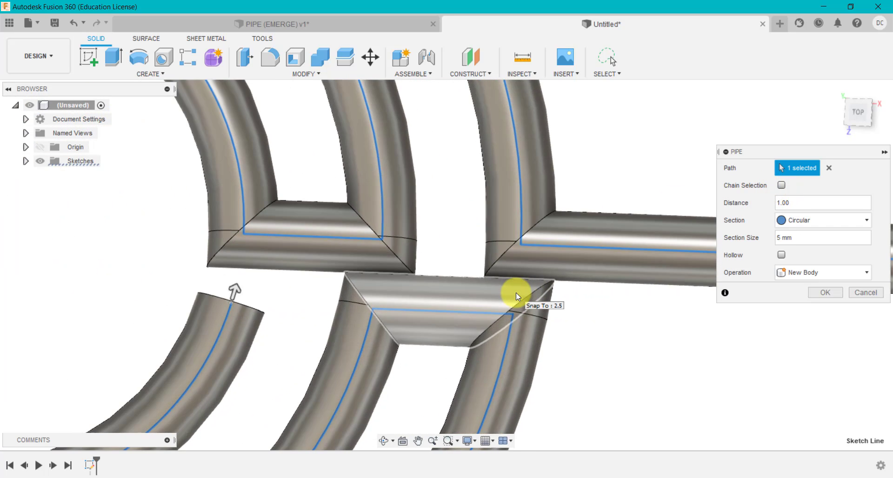
pyautogui.click(801, 237)
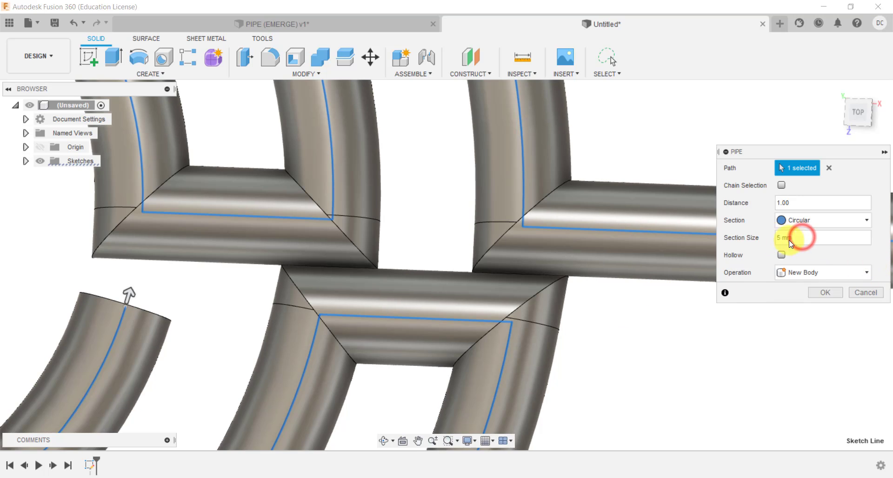
pyautogui.doubleClick(781, 239)
pyautogui.write('4')
pyautogui.scroll(-4, 605, 320)
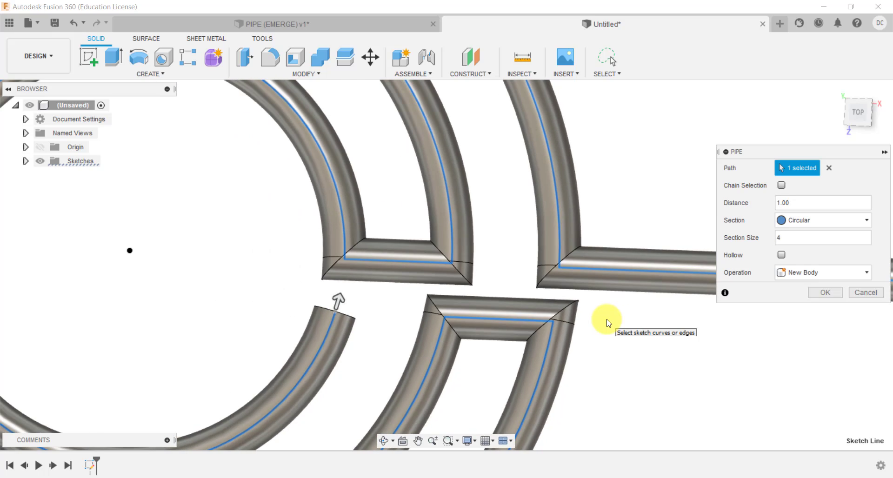
pyautogui.scroll(-5, 607, 322)
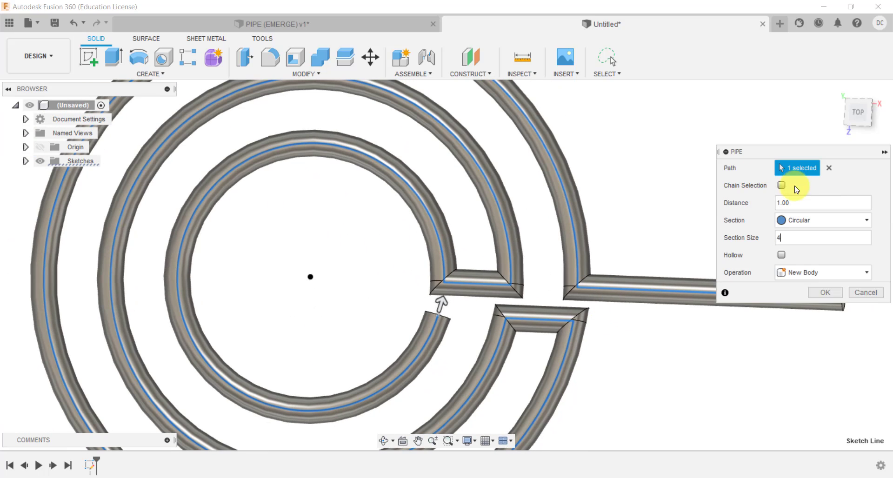
# Preview a square section for the pipe, then restore the circular section
pyautogui.click(802, 221)
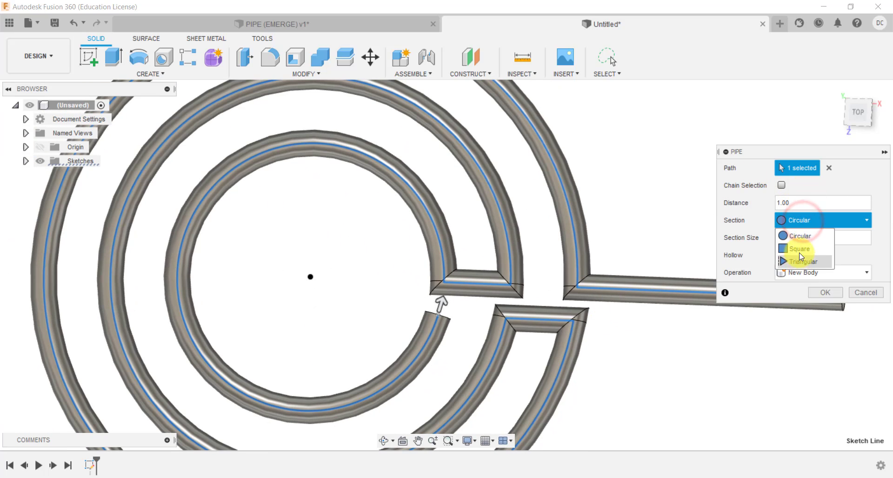
pyautogui.click(799, 249)
pyautogui.click(794, 220)
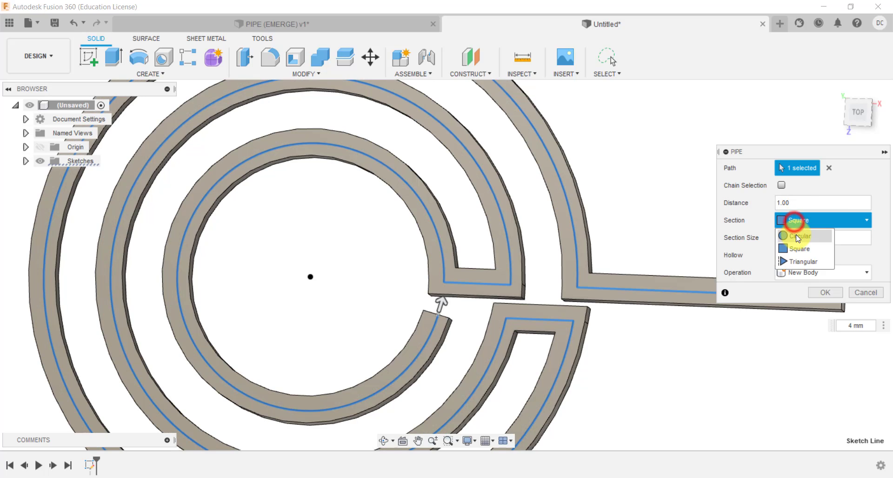
pyautogui.click(796, 235)
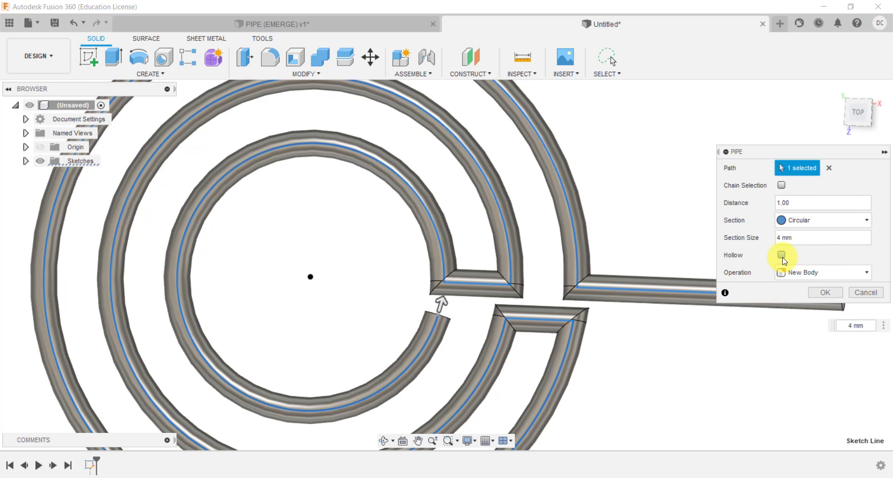
# Make the pipe hollow with a 1 mm section thickness and create it as a new body
pyautogui.click(781, 255)
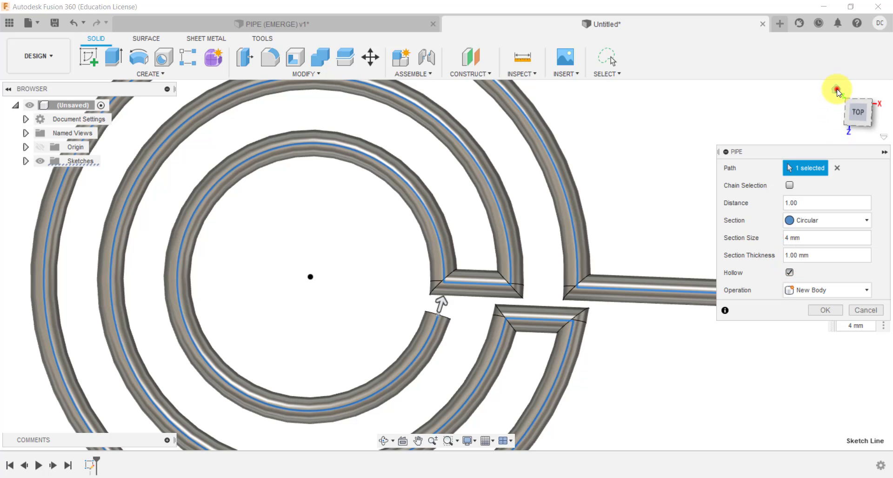
pyautogui.click(835, 89)
pyautogui.scroll(10, 623, 365)
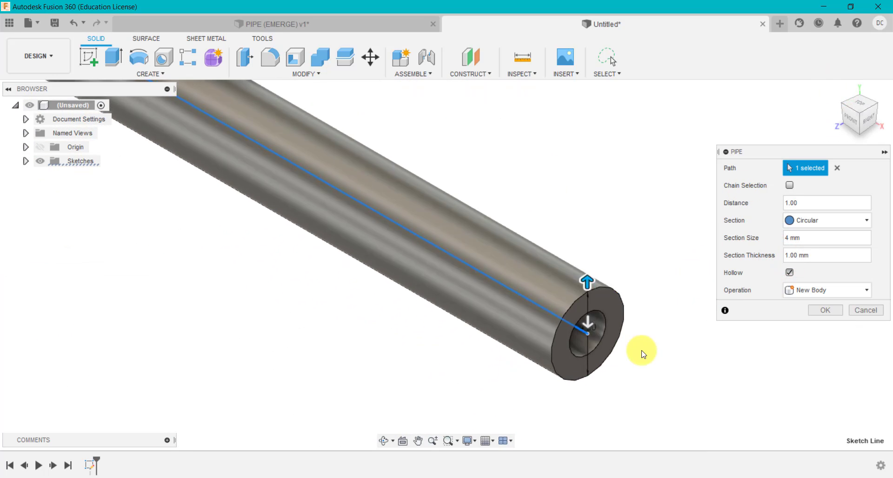
pyautogui.click(790, 273)
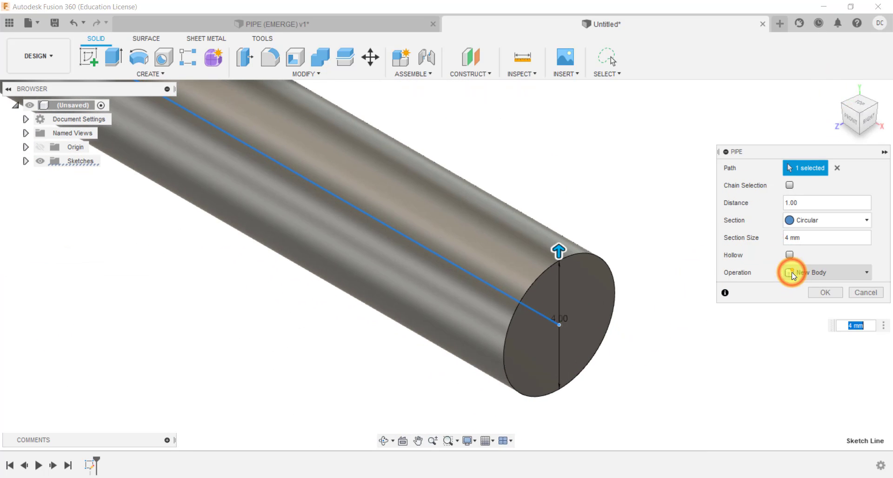
pyautogui.click(789, 256)
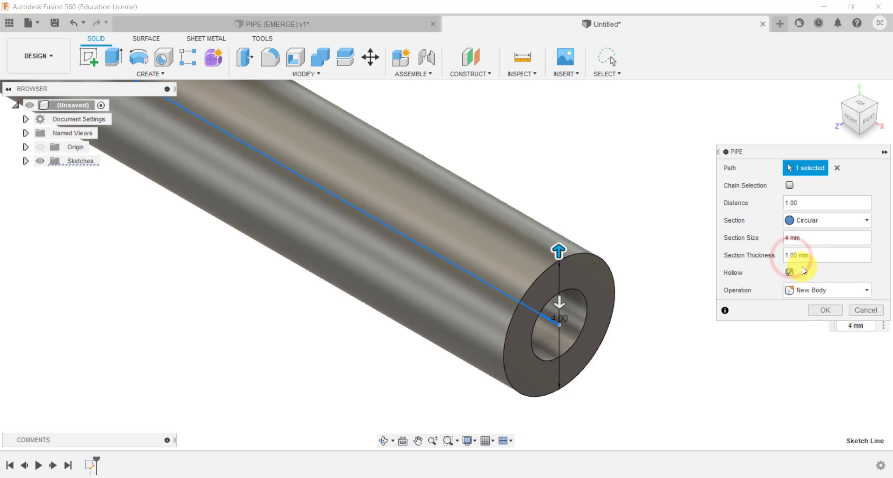
pyautogui.click(809, 256)
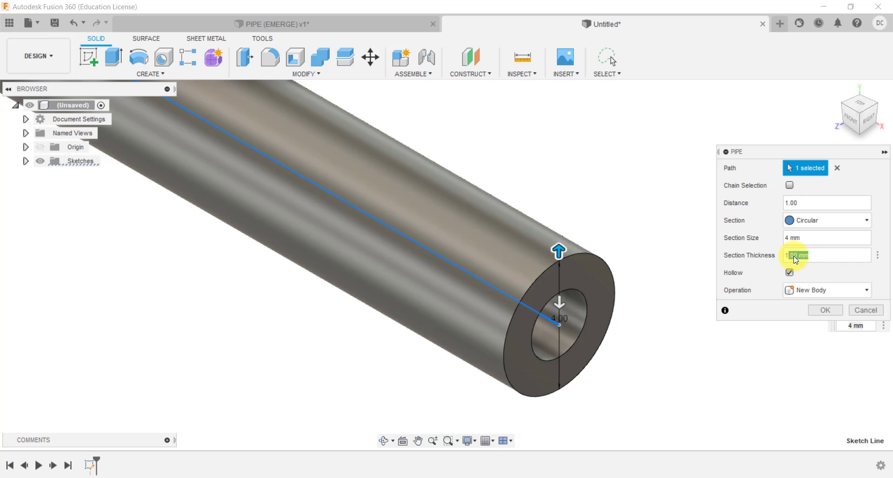
pyautogui.click(820, 308)
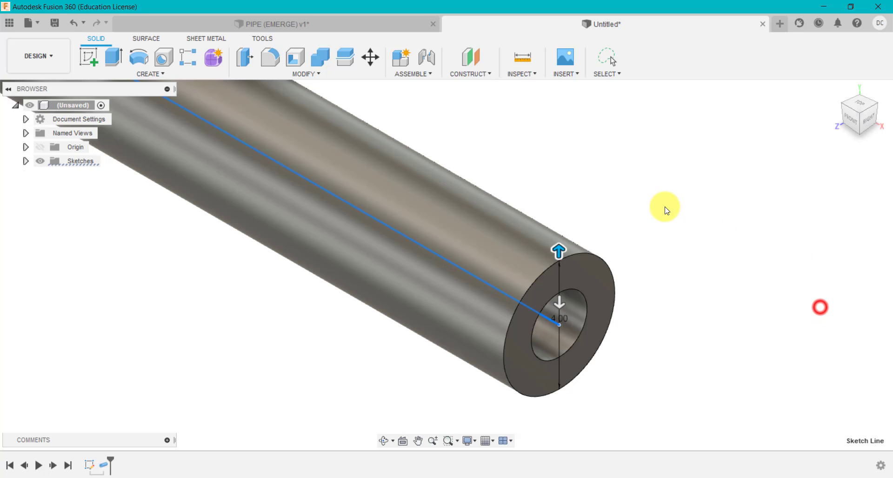
# Inspect the finished coil from above and delete the pipe feature from the timeline
pyautogui.click(839, 91)
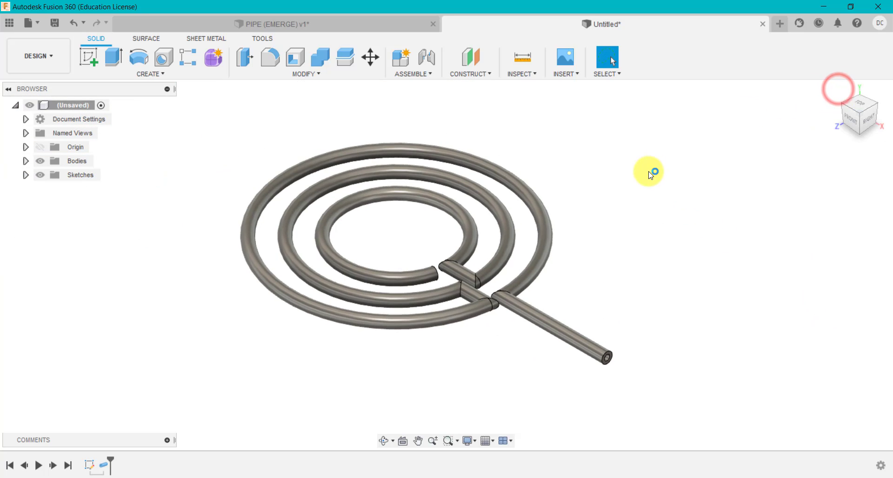
pyautogui.keyDown('shift'); pyautogui.moveTo(650, 174); pyautogui.dragTo(727, 224, button='middle'); pyautogui.keyUp('shift')
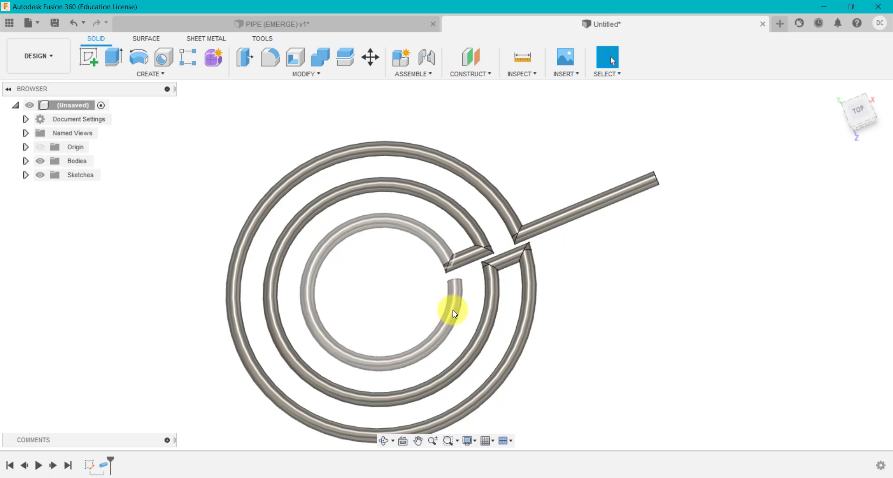
pyautogui.rightClick(105, 470)
pyautogui.click(149, 391)
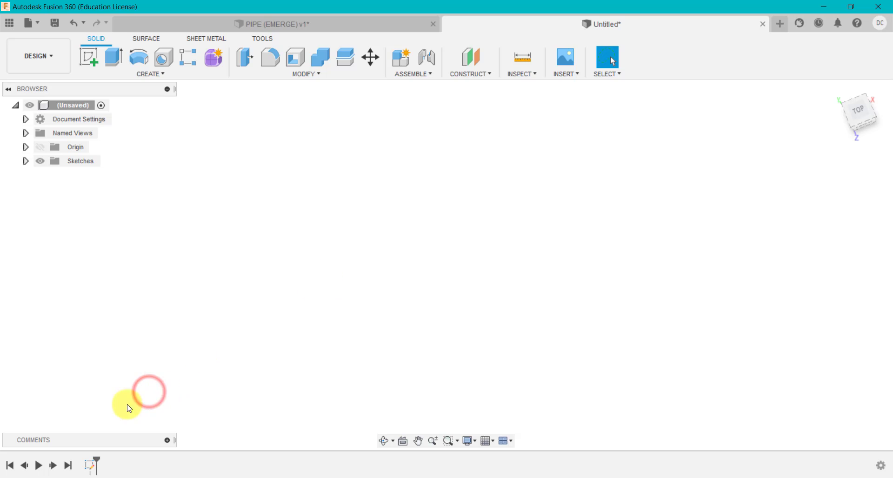
# Edit the sketch to add a line bridging the gap between the middle and outer arcs' upper ends, and finish it
pyautogui.rightClick(91, 464)
pyautogui.click(133, 346)
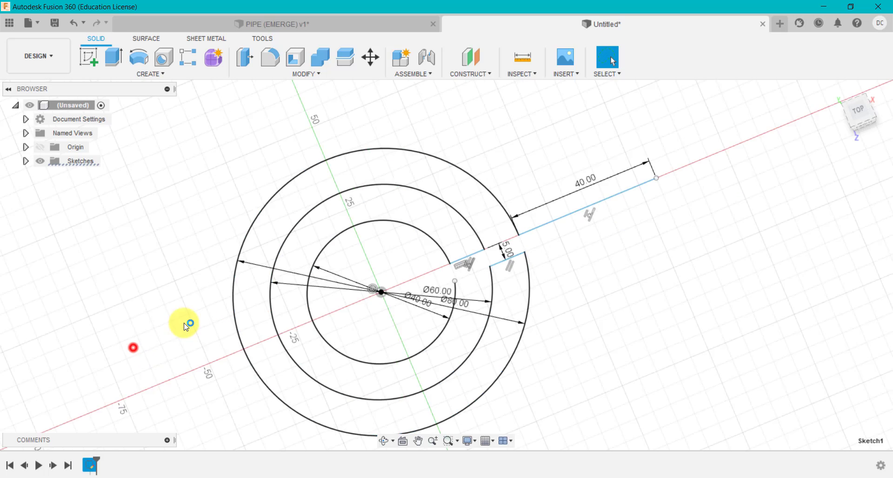
pyautogui.scroll(4, 504, 282)
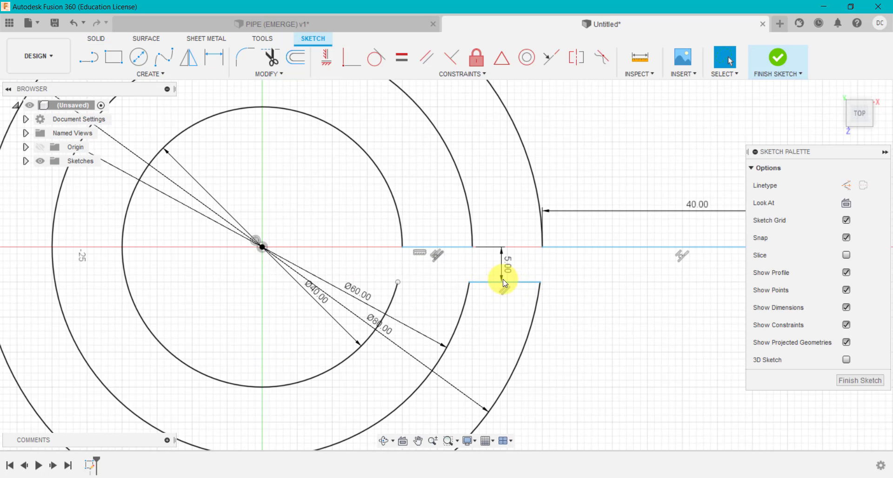
pyautogui.scroll(2, 565, 278)
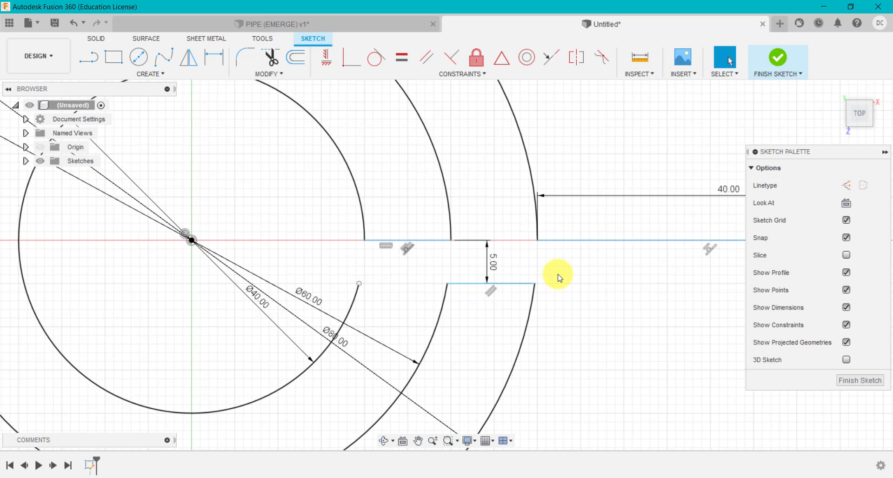
pyautogui.scroll(-1, 560, 278)
pyautogui.press('l')
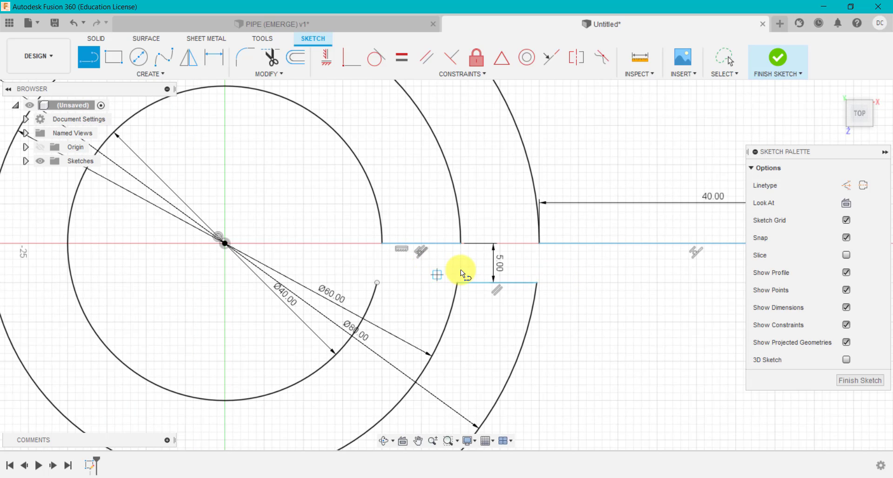
pyautogui.scroll(1, 465, 264)
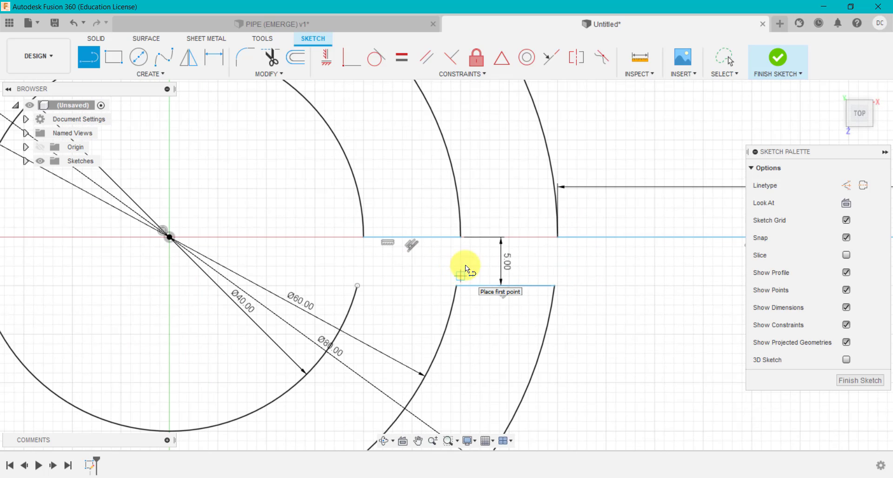
pyautogui.click(462, 236)
pyautogui.click(773, 60)
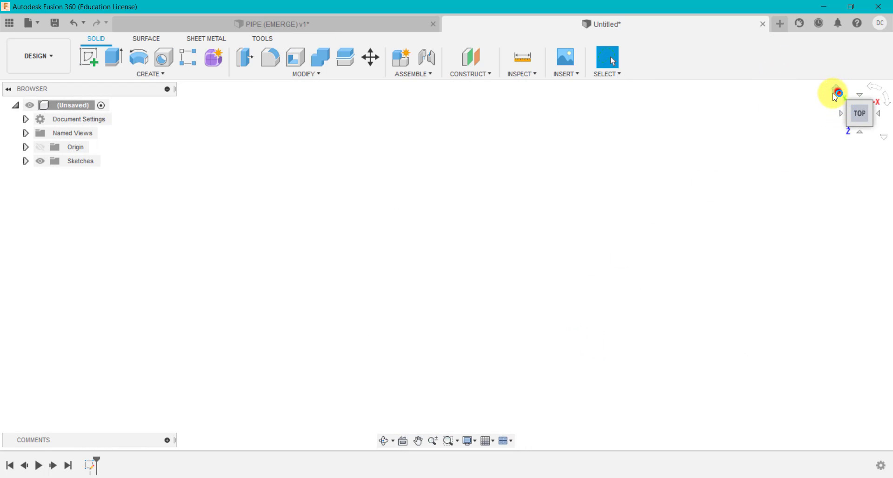
# Return to the home view and make the coil sketch visible again
pyautogui.click(835, 94)
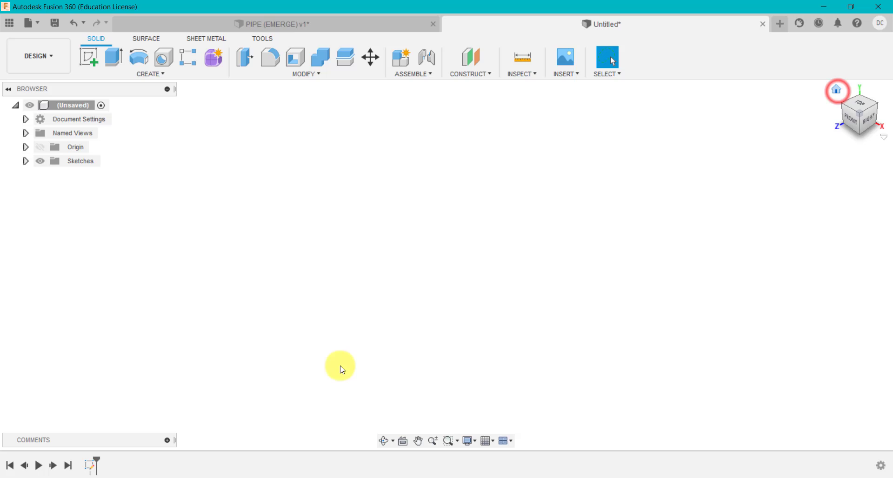
pyautogui.click(26, 160)
pyautogui.click(46, 174)
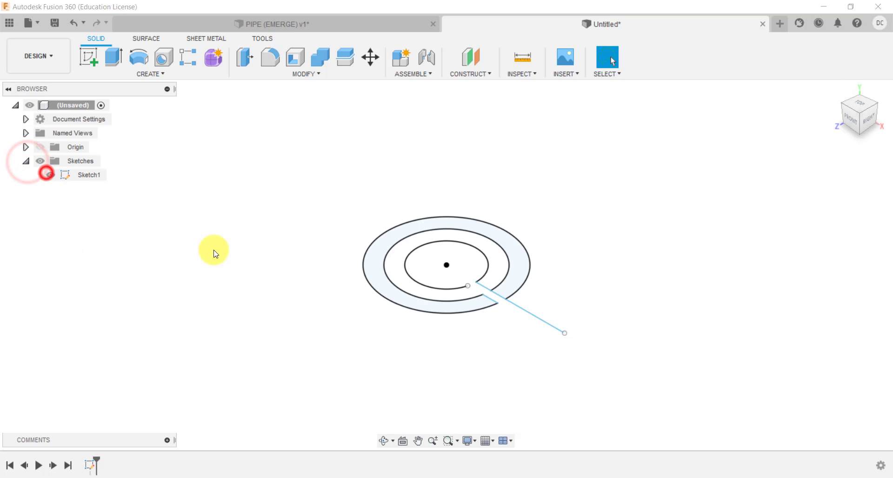
pyautogui.click(558, 269)
pyautogui.scroll(3, 512, 344)
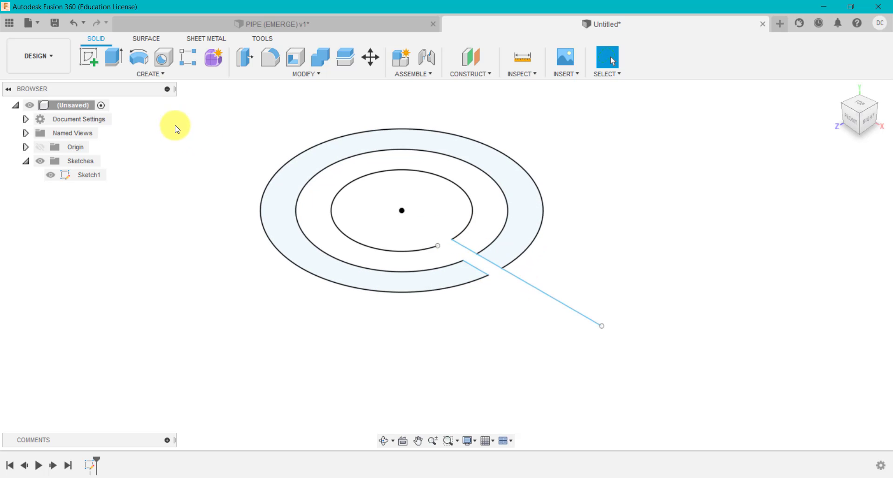
# Start a new Pipe feature with the straight outer line and the outermost arc as its path
pyautogui.click(149, 74)
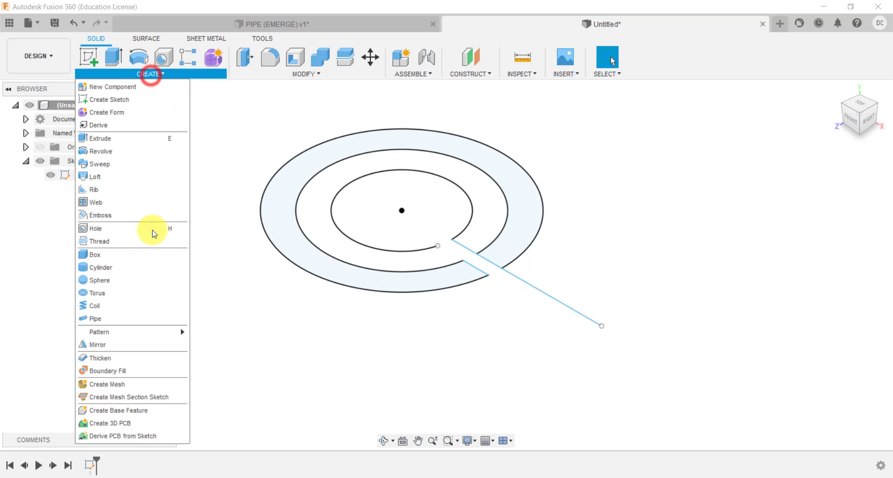
pyautogui.click(126, 318)
pyautogui.click(801, 170)
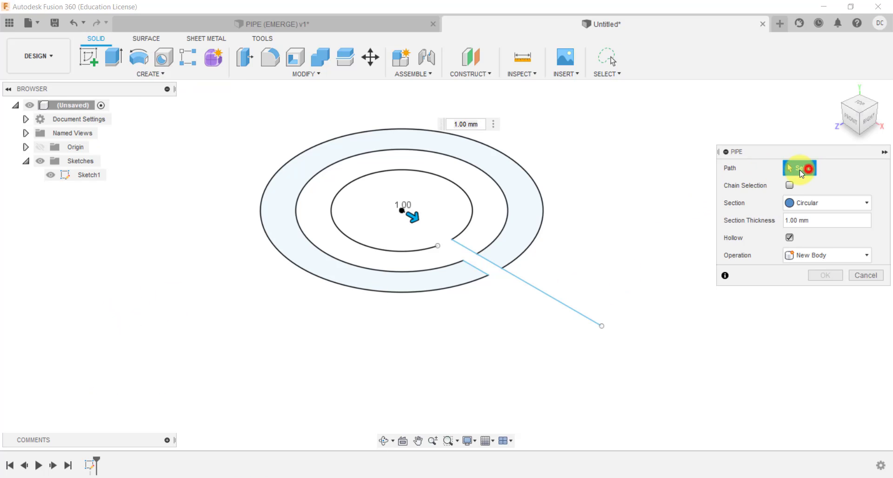
pyautogui.click(558, 301)
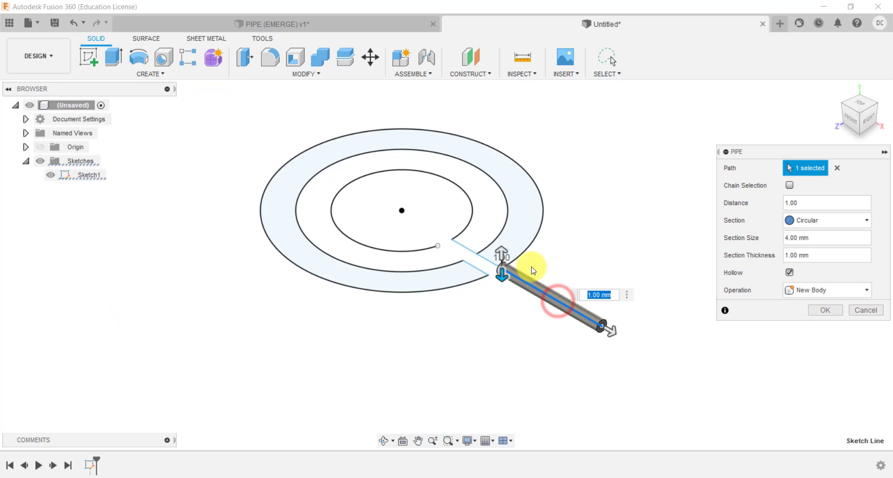
pyautogui.click(527, 249)
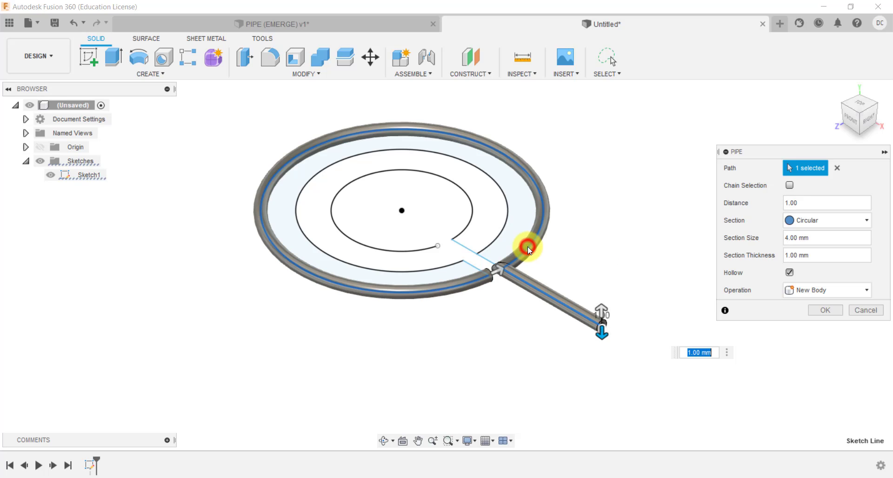
# Extend the pipe path through the connecting lines, the middle arc and the inner arc
pyautogui.scroll(4, 485, 244)
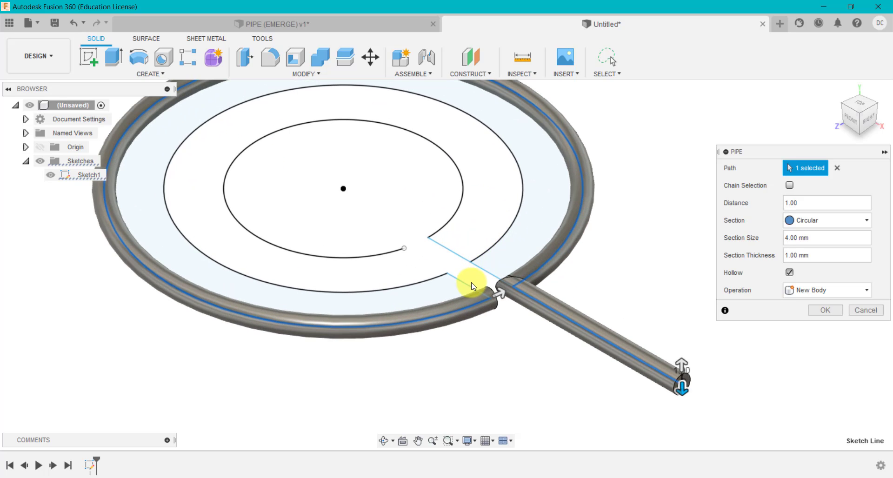
pyautogui.click(421, 282)
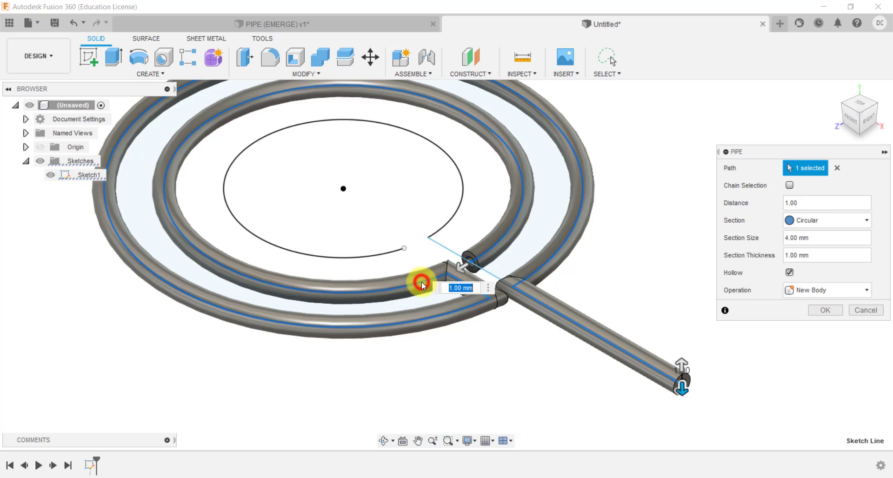
pyautogui.click(443, 246)
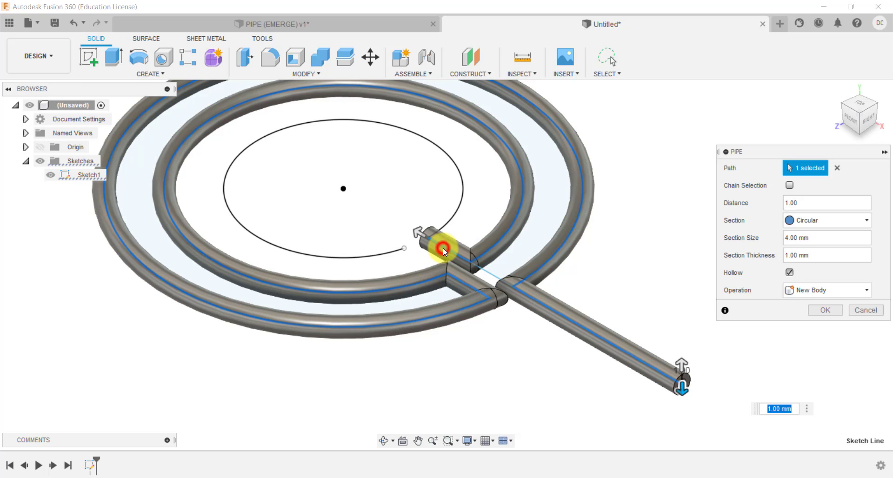
pyautogui.click(449, 222)
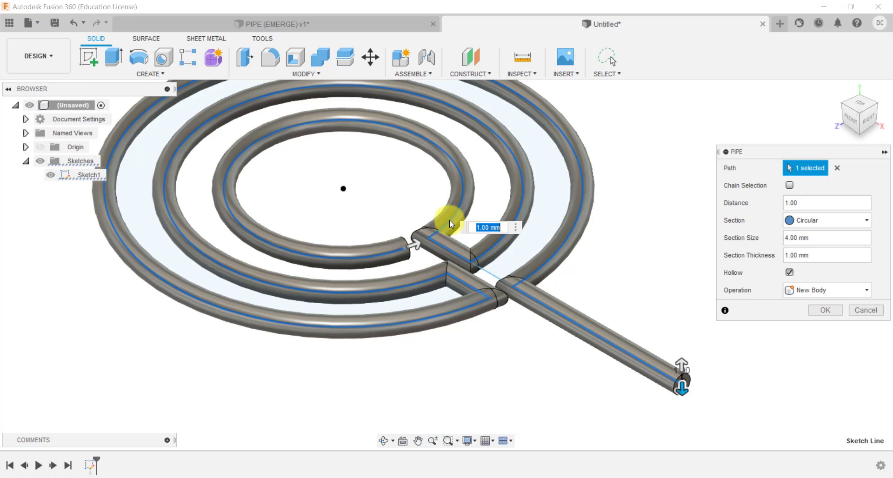
# Try to add the bridging line between the middle and outer arcs to the pipe path
pyautogui.click(490, 275)
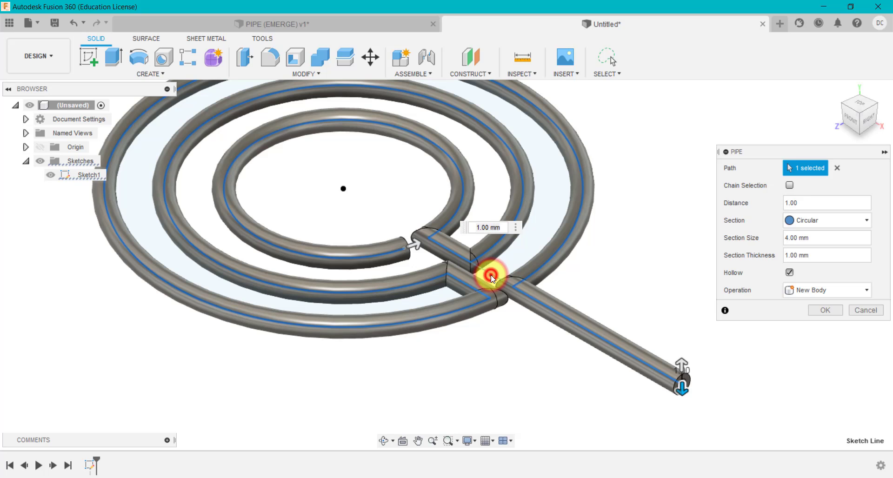
pyautogui.click(491, 275)
pyautogui.click(490, 275)
pyautogui.keyDown('shift'); pyautogui.moveTo(490, 275); pyautogui.dragTo(528, 271, button='middle'); pyautogui.keyUp('shift')
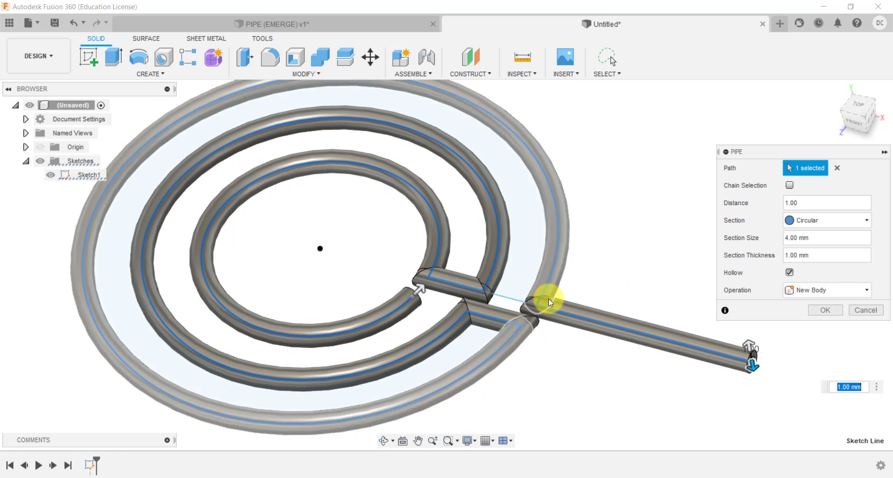
pyautogui.click(512, 300)
# Clear the pipe path and reselect the straight outer line, the bridging line and the middle arc, also trying the outermost arc
pyautogui.click(835, 168)
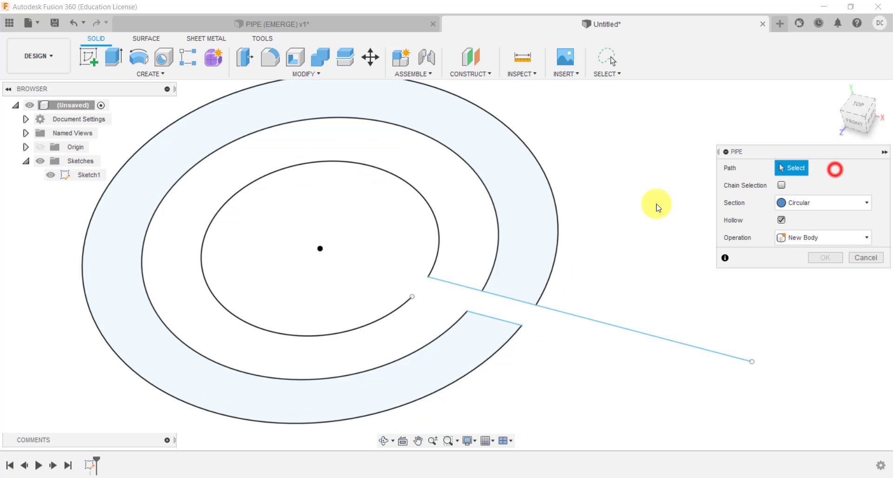
pyautogui.click(584, 317)
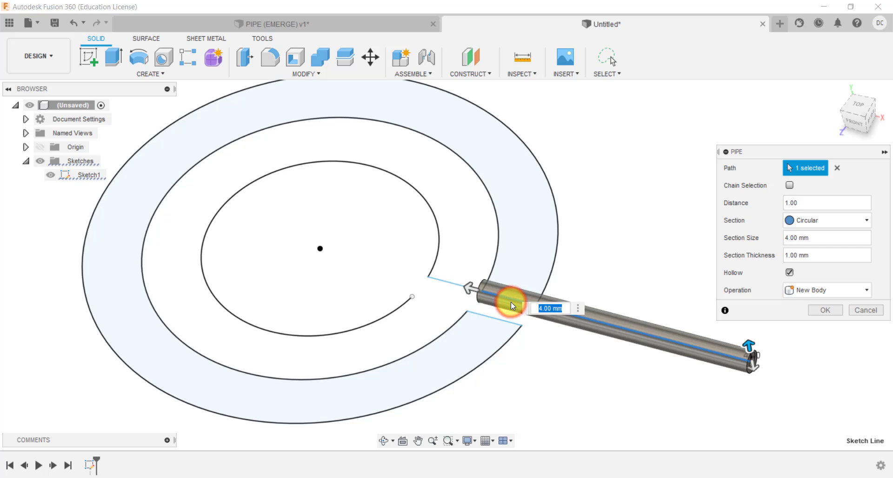
pyautogui.click(552, 278)
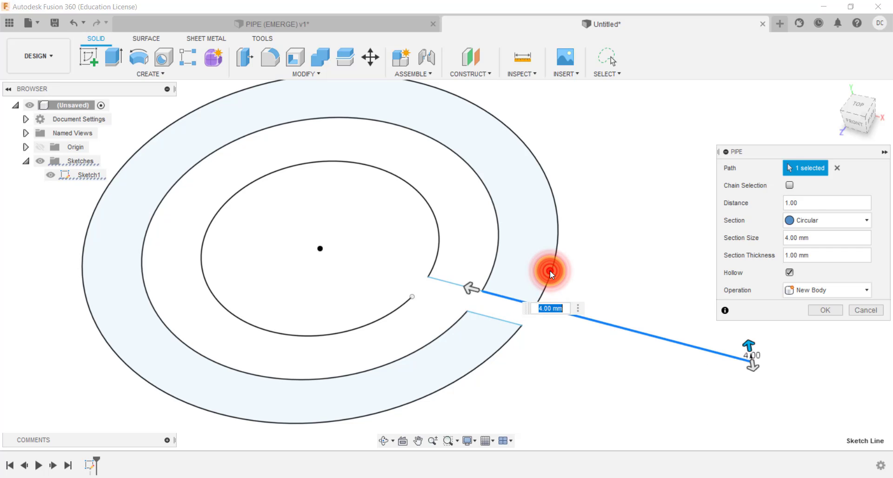
pyautogui.click(495, 263)
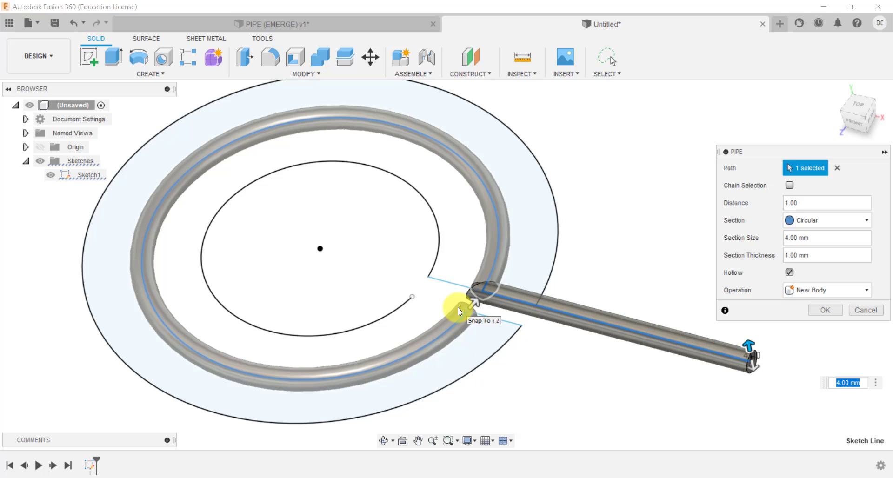
# Try to extend the pipe path from the middle arc through the lower connecting line and the outermost arc, and abandon the feature
pyautogui.click(495, 317)
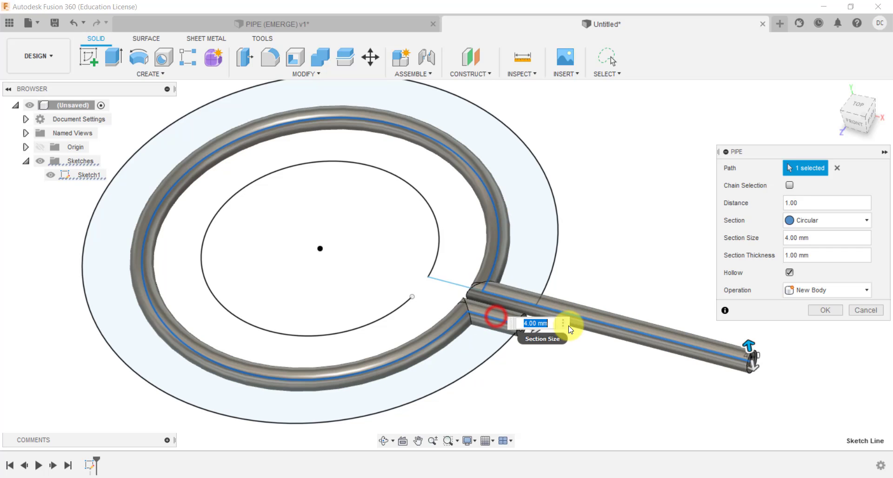
pyautogui.click(498, 349)
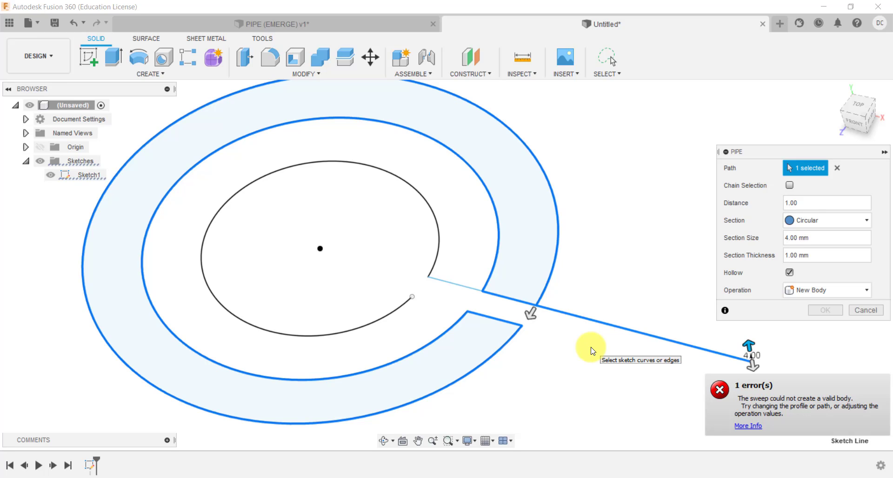
pyautogui.press('Escape')
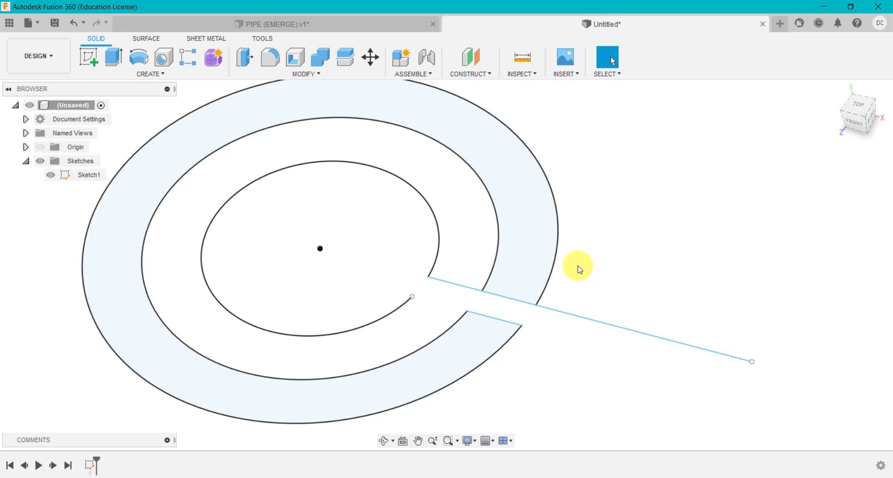
# Edit the sketch to delete the line segment bridging the middle and outermost arcs on the horizontal axis, and finish the sketch
pyautogui.click(88, 463)
pyautogui.rightClick(88, 463)
pyautogui.click(110, 340)
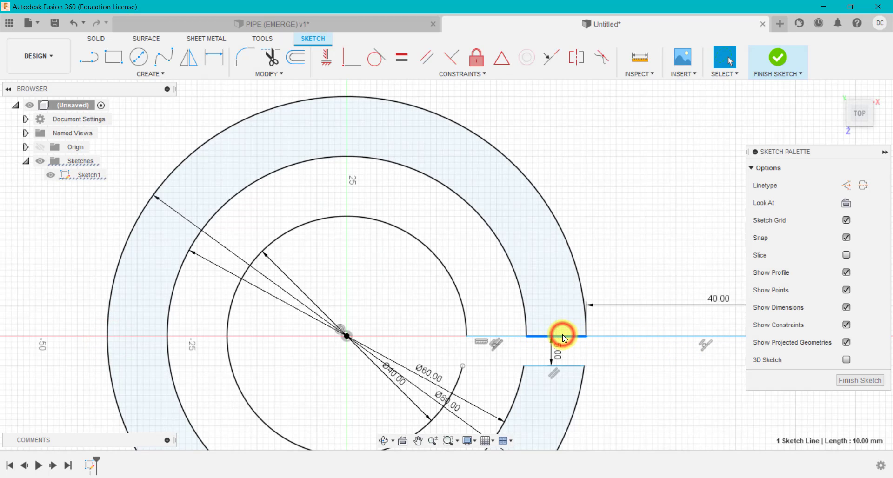
pyautogui.press('Delete')
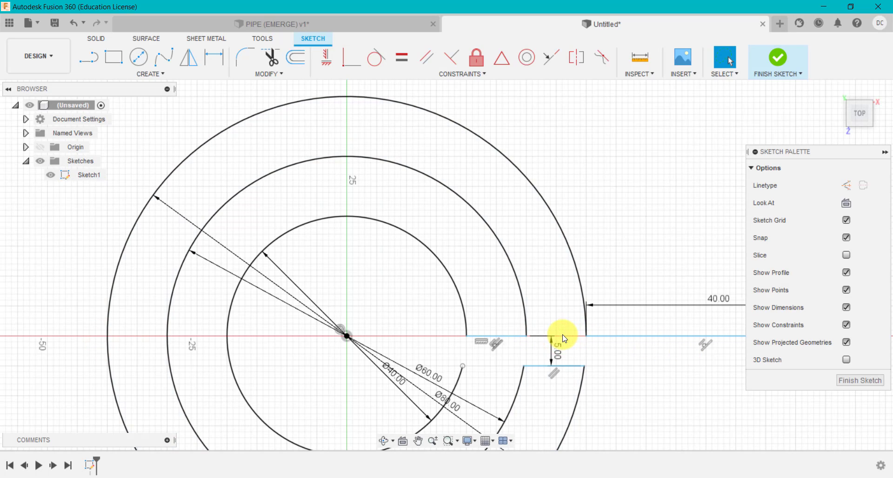
pyautogui.click(779, 59)
# Start a new Pipe feature whose path runs from the straight outer line through all three arcs and their two connecting lines
pyautogui.click(178, 72)
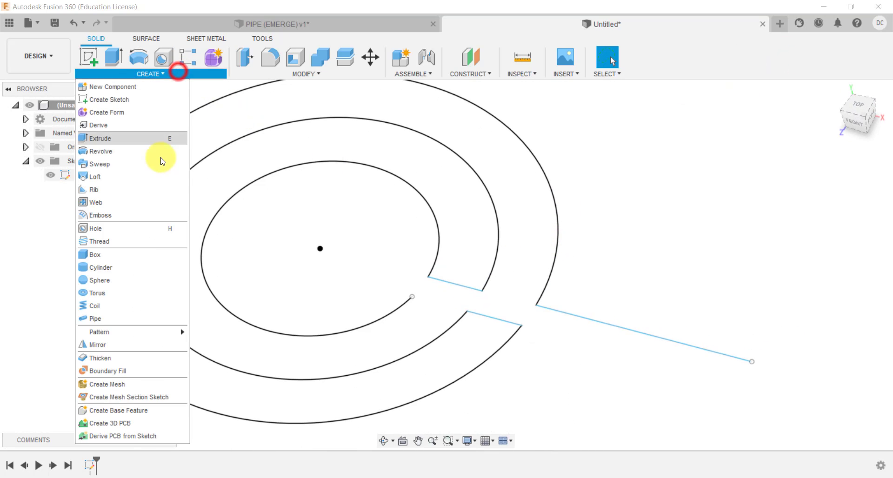
pyautogui.click(147, 316)
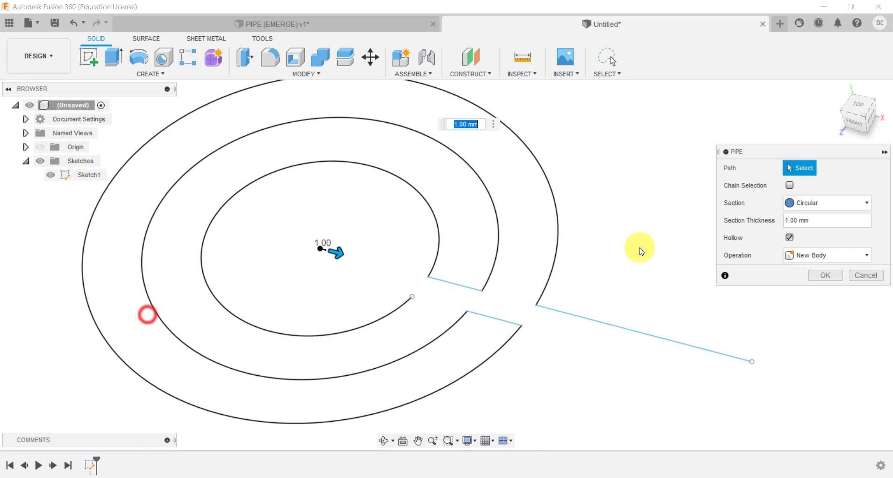
pyautogui.click(622, 328)
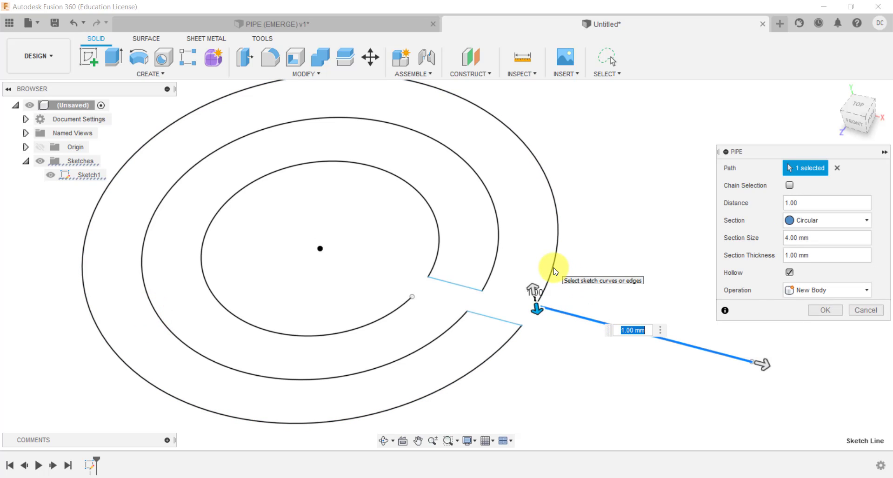
pyautogui.click(553, 269)
pyautogui.click(495, 320)
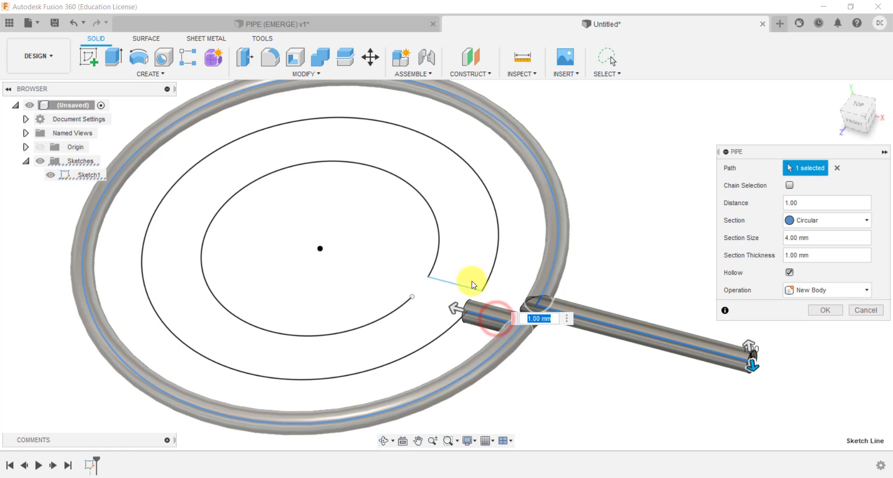
pyautogui.click(439, 331)
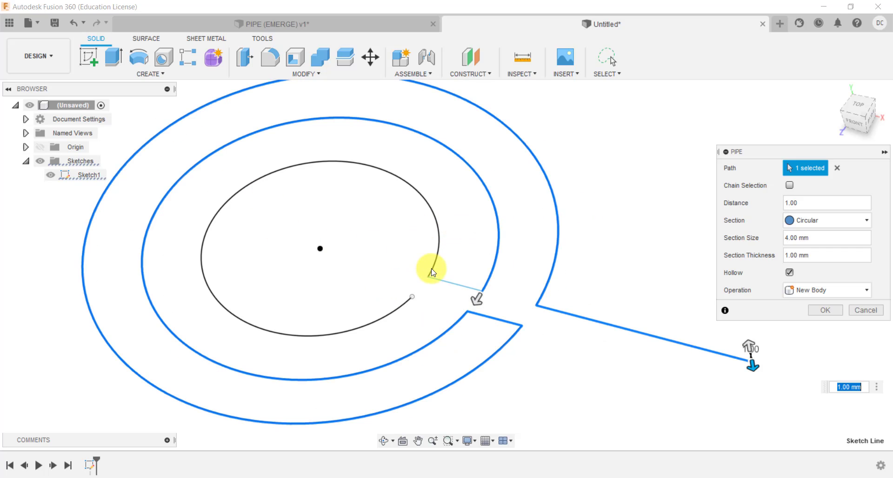
pyautogui.click(447, 284)
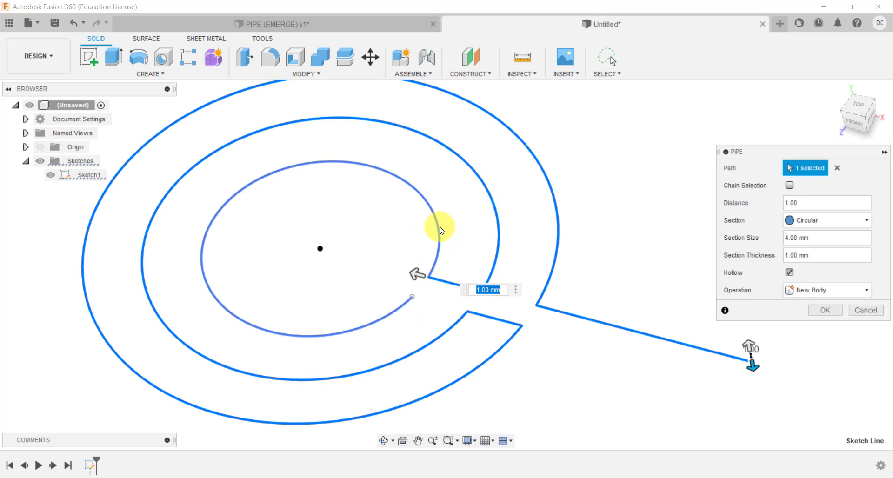
pyautogui.click(439, 228)
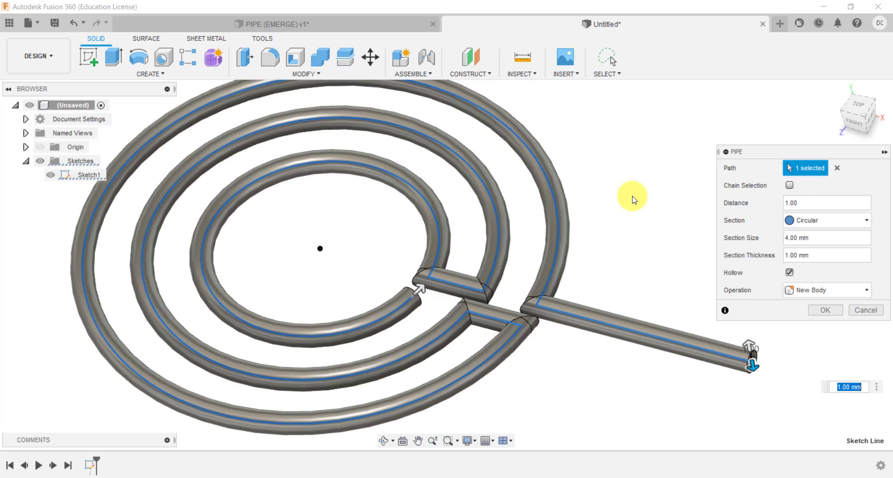
# Set the pipe's distance to 0.75 and create the hollow circular pipe as a new body
pyautogui.click(834, 90)
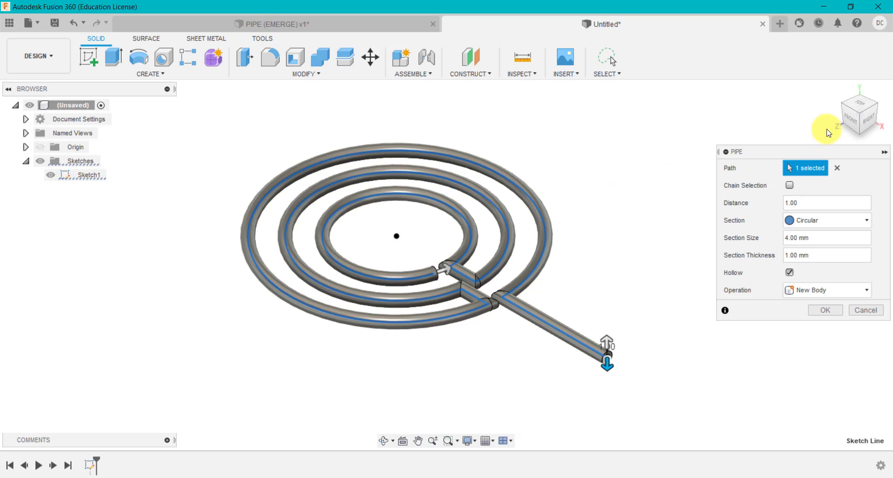
pyautogui.click(857, 104)
pyautogui.scroll(3, 588, 189)
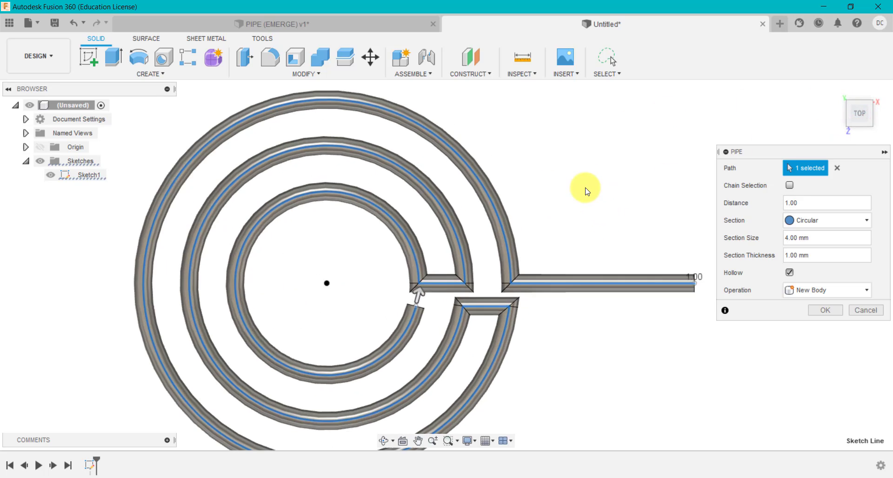
pyautogui.scroll(-2, 598, 193)
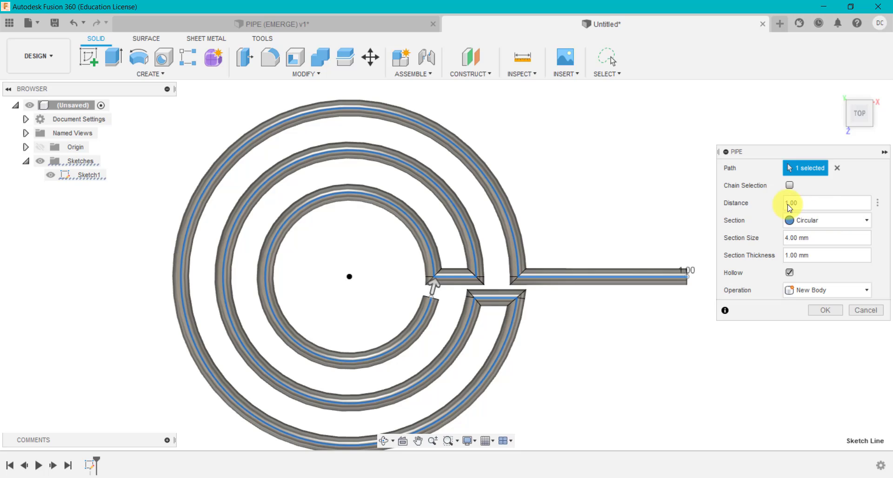
pyautogui.moveTo(819, 203); pyautogui.dragTo(784, 203)
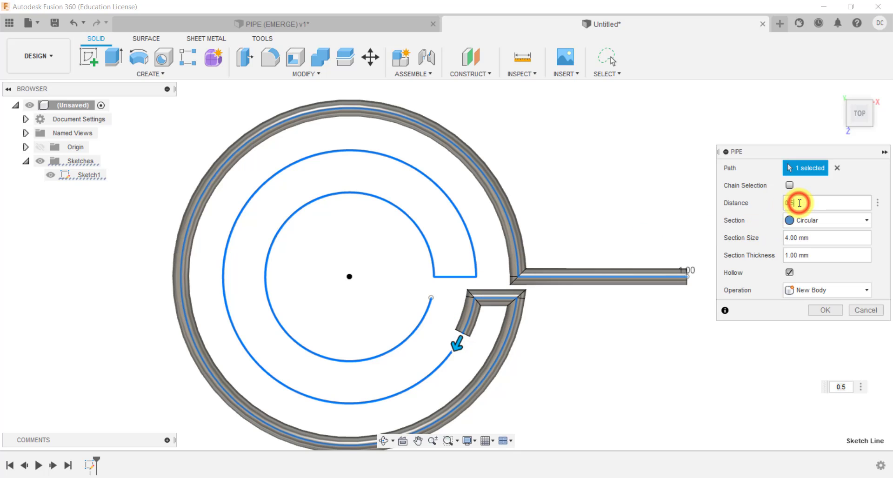
pyautogui.write('0')
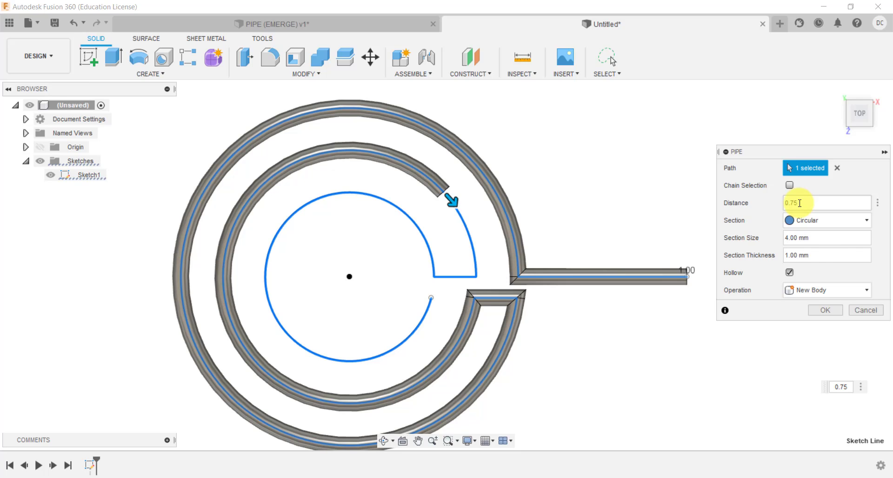
pyautogui.click(829, 309)
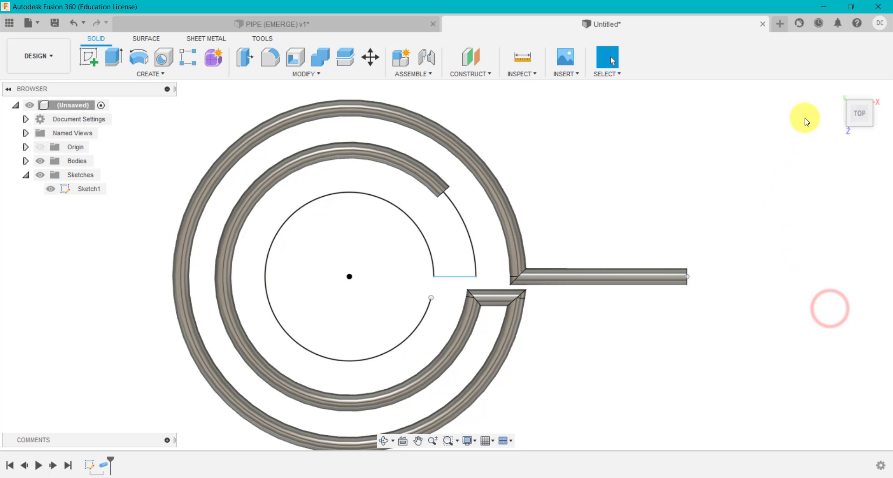
pyautogui.click(834, 88)
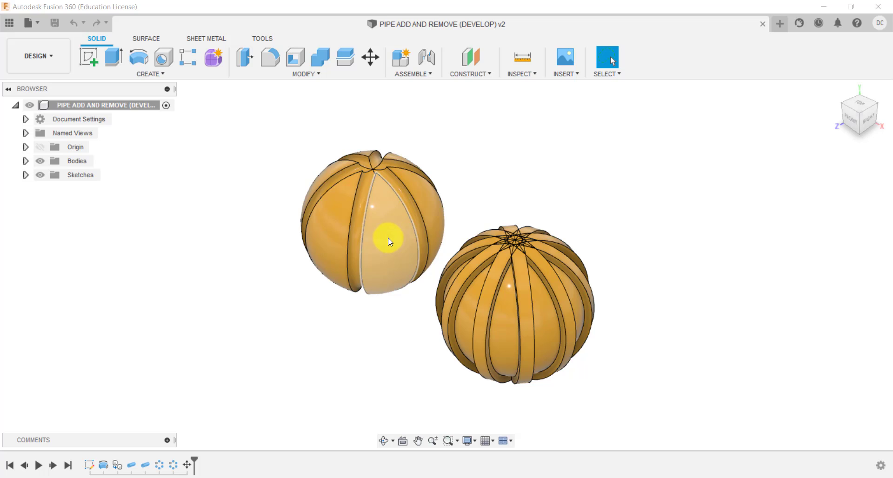
# Examine the grooved and ribbed spheres in the PIPE ADD AND REMOVE design and highlight the first pipe feature on the grooved sphere
pyautogui.scroll(2, 388, 238)
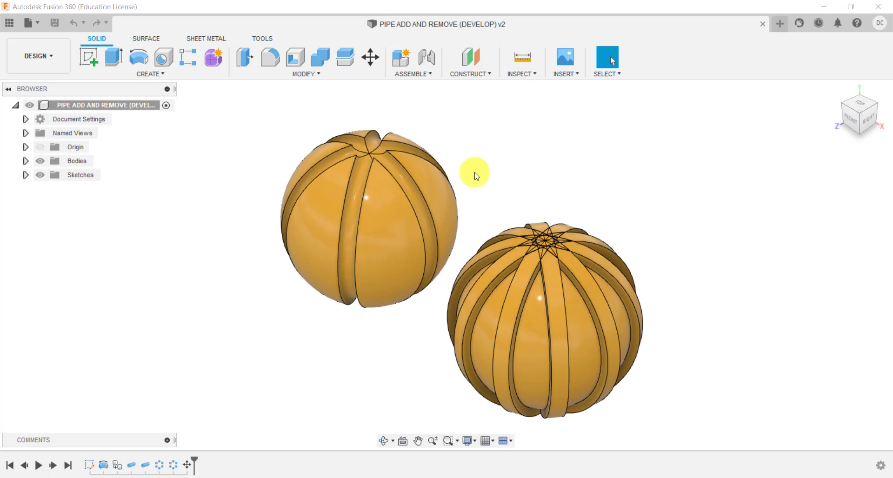
pyautogui.scroll(-1, 474, 176)
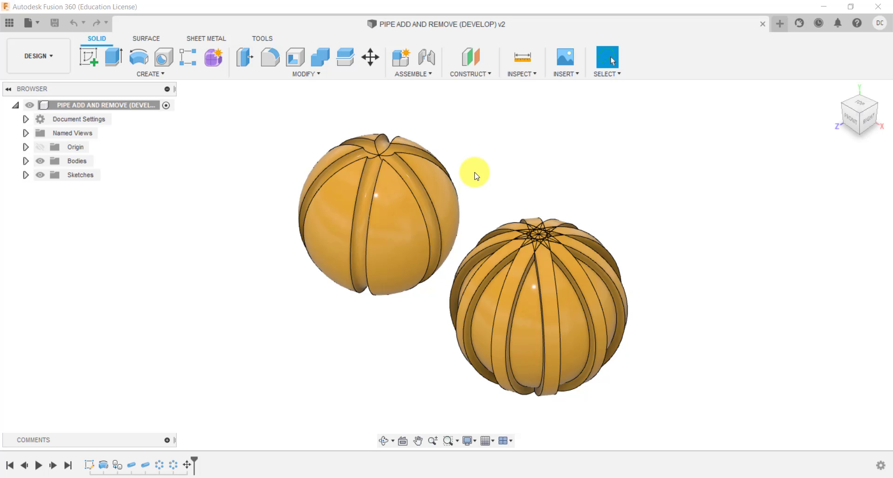
pyautogui.click(129, 466)
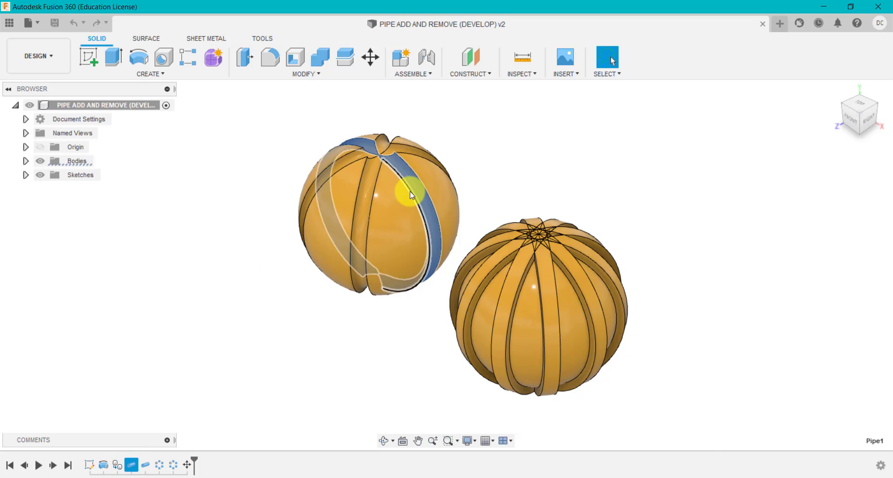
pyautogui.scroll(2, 411, 191)
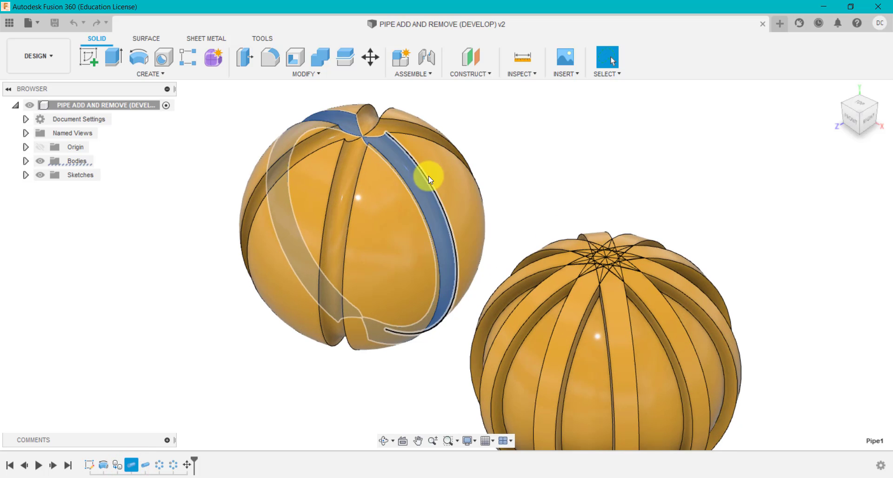
pyautogui.scroll(-3, 417, 187)
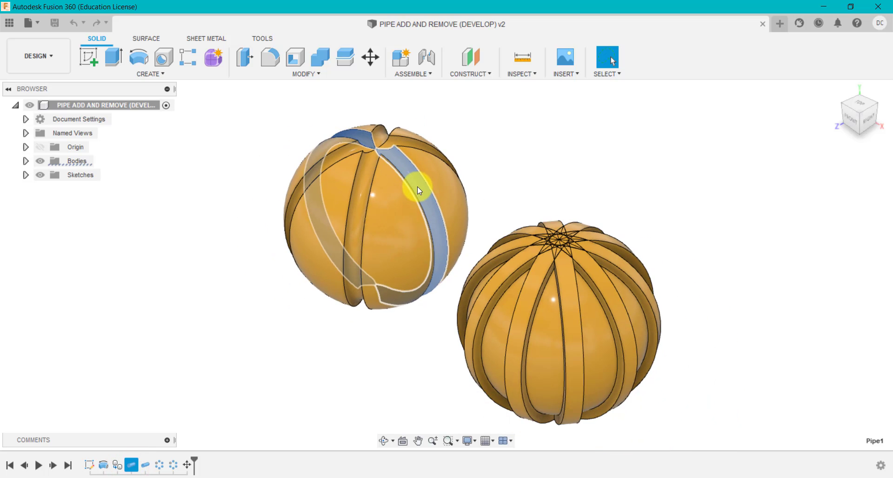
pyautogui.click(541, 163)
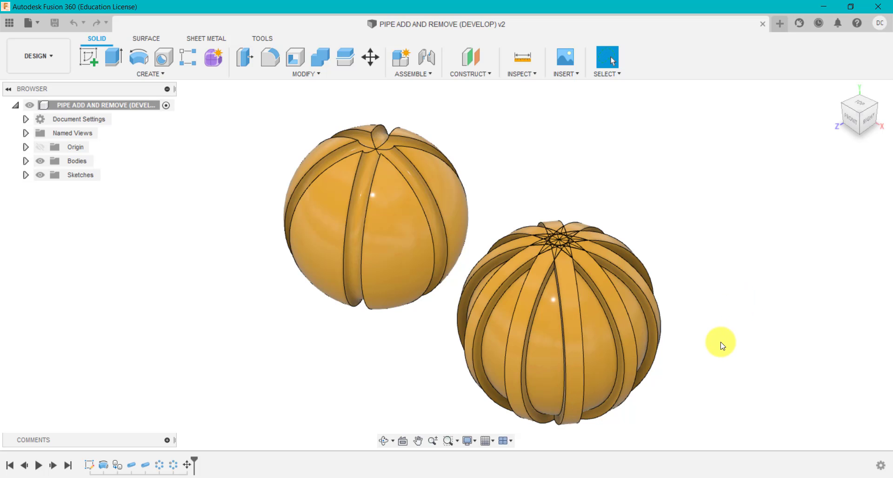
pyautogui.keyDown('shift'); pyautogui.moveTo(714, 352); pyautogui.dragTo(706, 336, button='middle'); pyautogui.keyUp('shift')
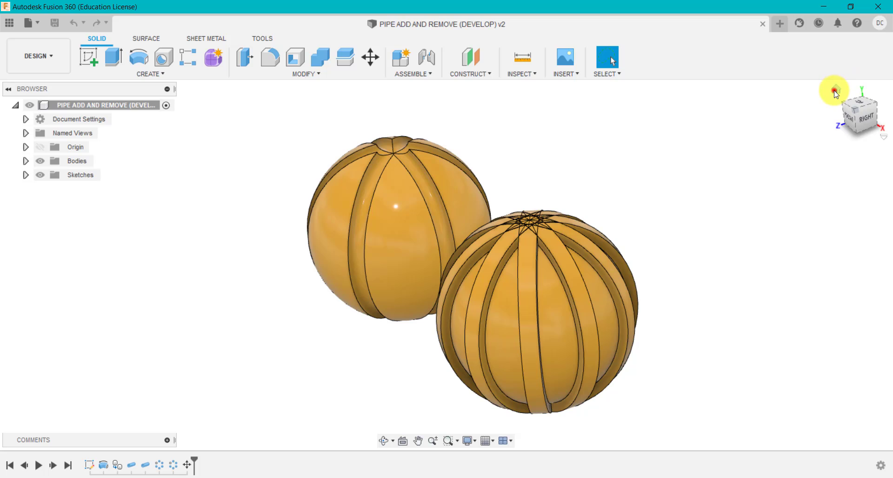
pyautogui.click(835, 92)
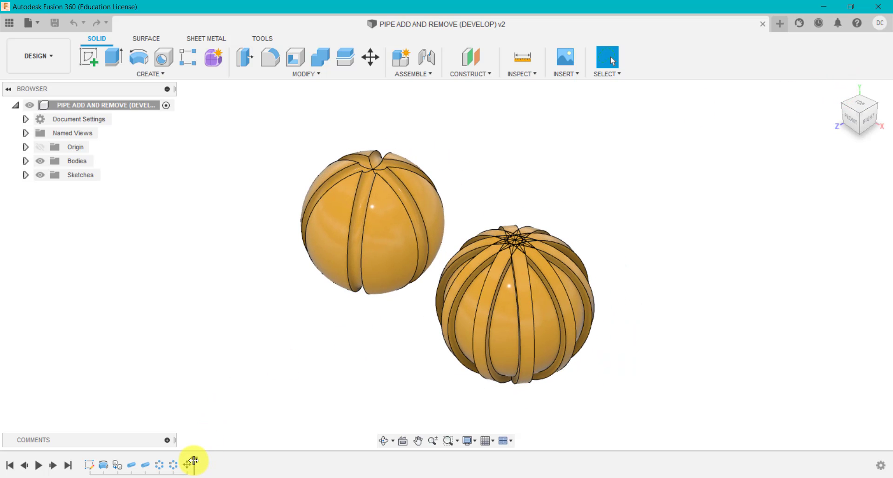
# Roll the design history back to just before the first pipe feature and highlight the CUT and ADD bodies in turn
pyautogui.moveTo(194, 461); pyautogui.dragTo(124, 461)
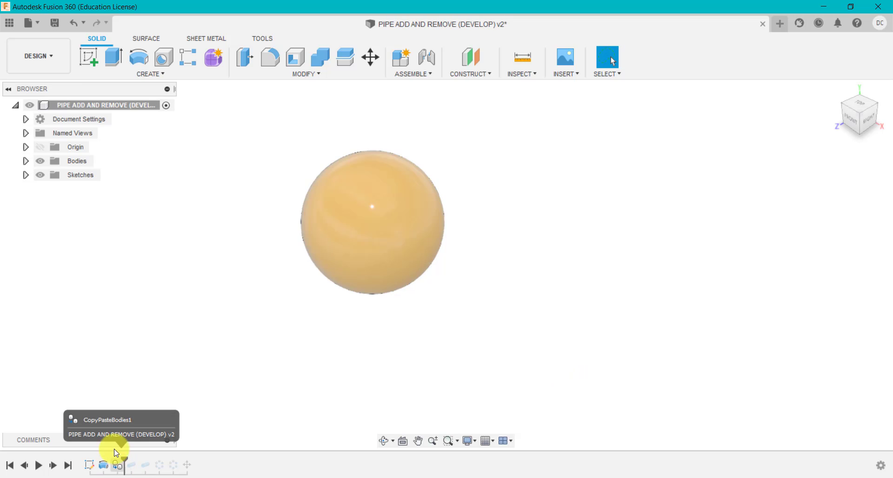
pyautogui.click(25, 161)
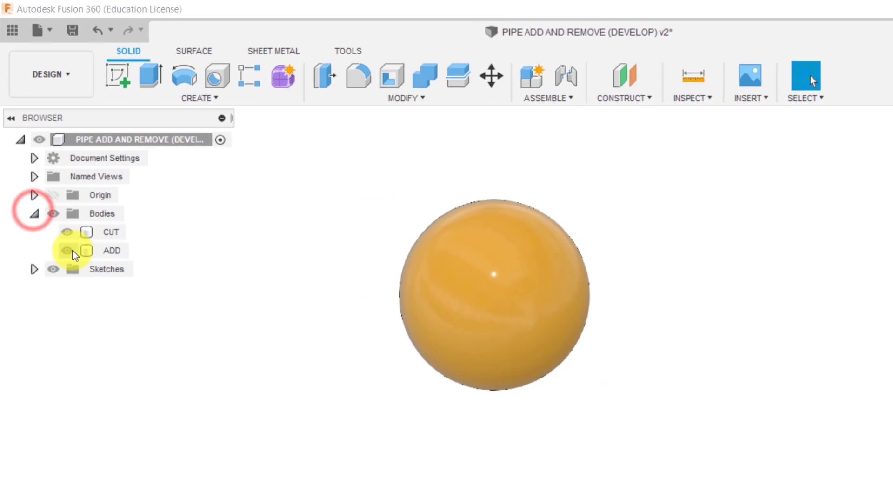
pyautogui.click(73, 252)
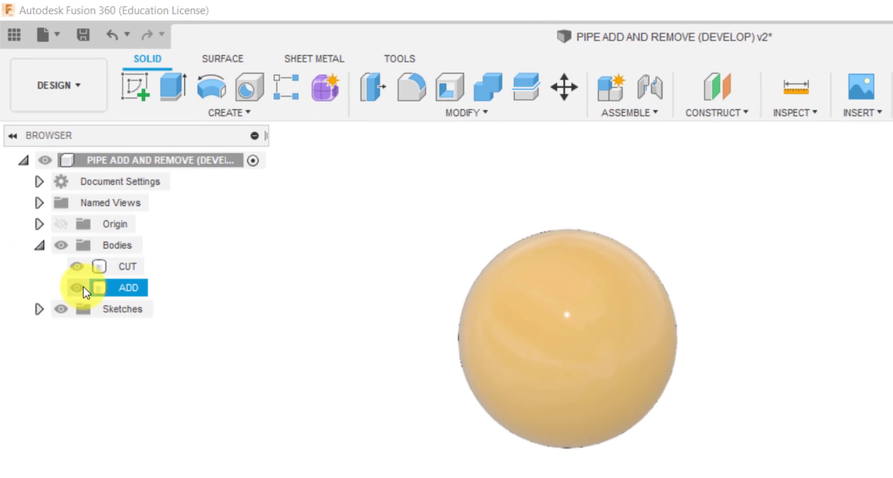
pyautogui.click(65, 235)
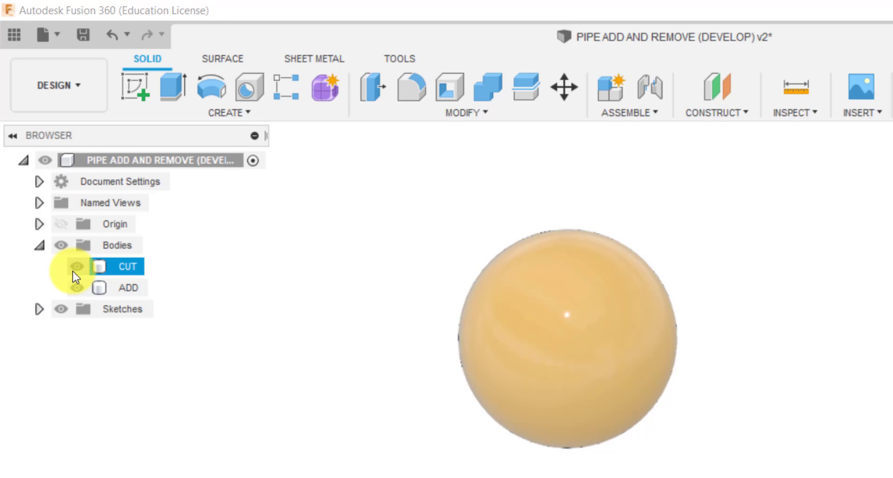
pyautogui.click(79, 293)
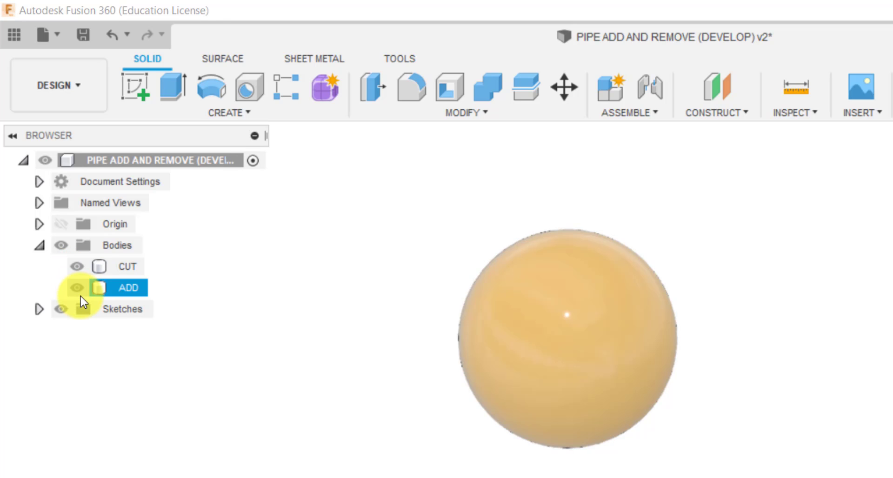
pyautogui.click(189, 255)
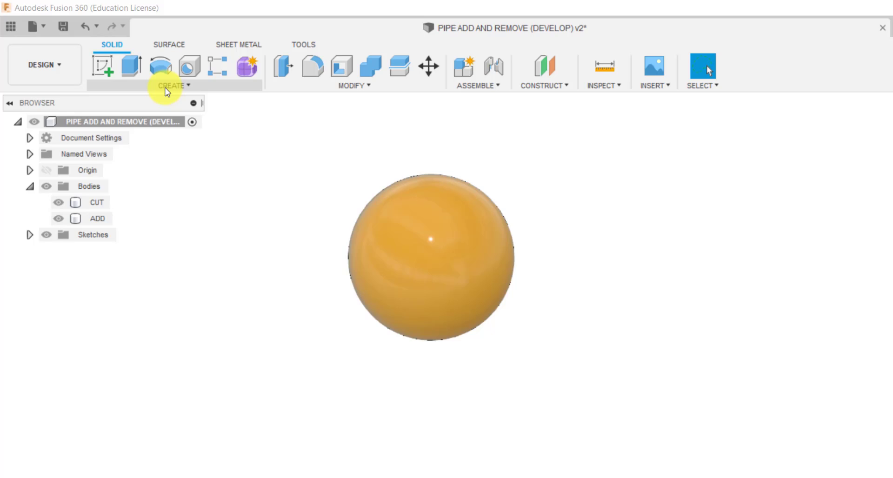
pyautogui.click(167, 87)
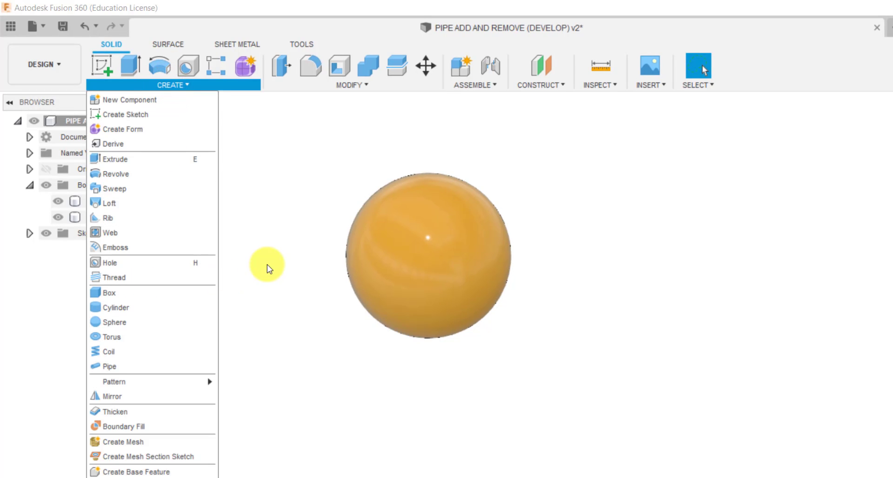
pyautogui.click(267, 266)
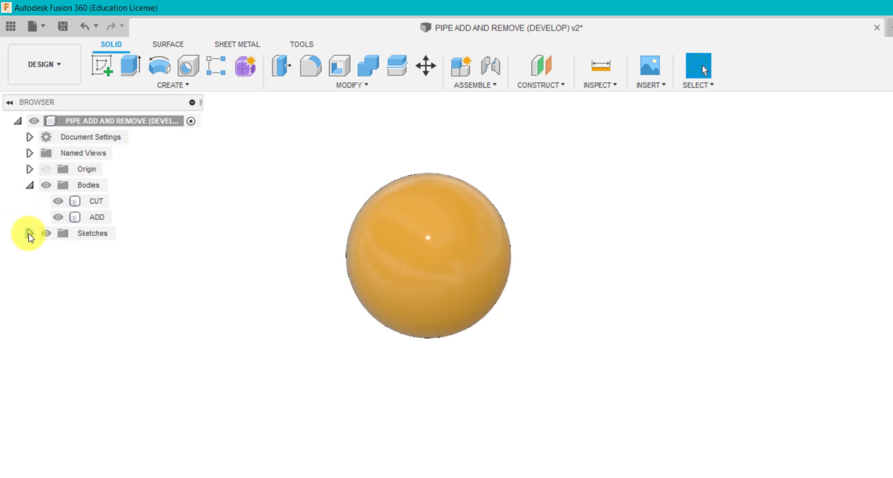
# Show Sketch1 on the sphere and examine its circle, which serves as the pipe path
pyautogui.click(29, 233)
pyautogui.click(59, 250)
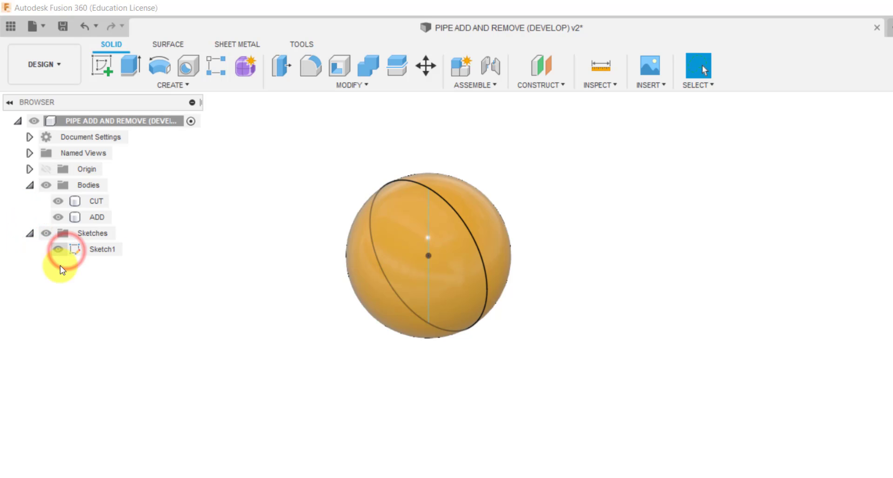
pyautogui.scroll(2, 245, 368)
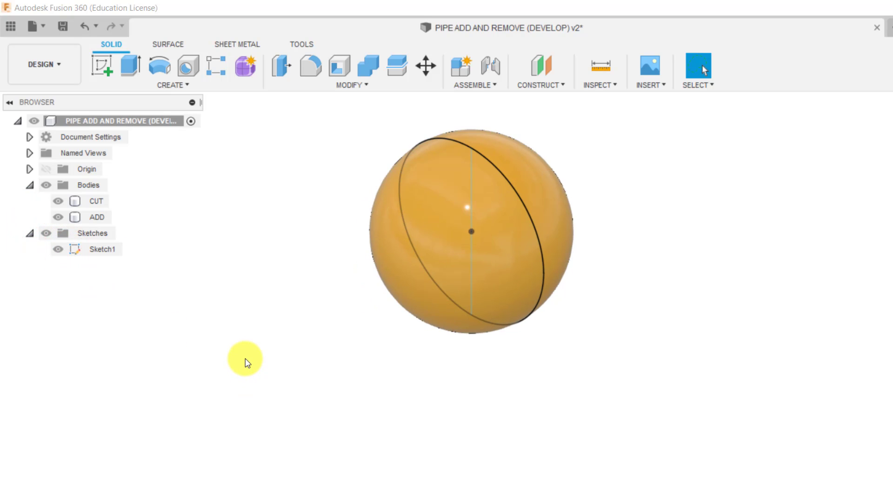
pyautogui.scroll(-2, 618, 200)
pyautogui.scroll(3, 628, 181)
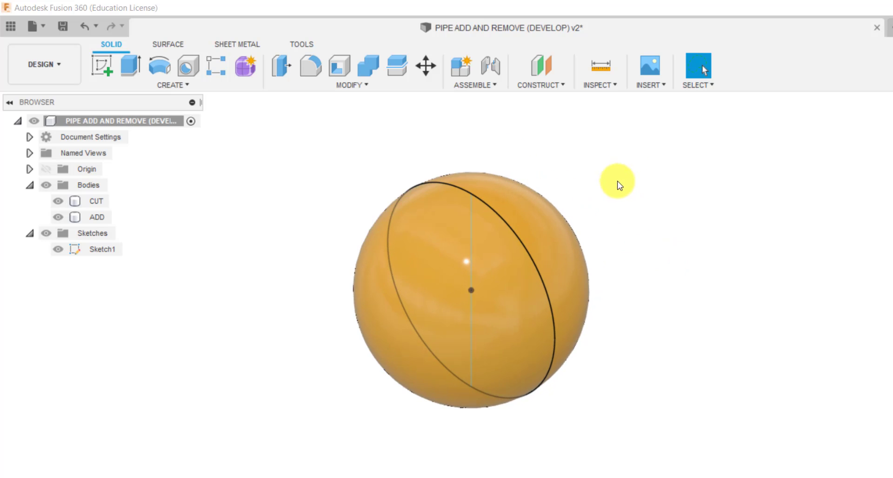
pyautogui.click(493, 216)
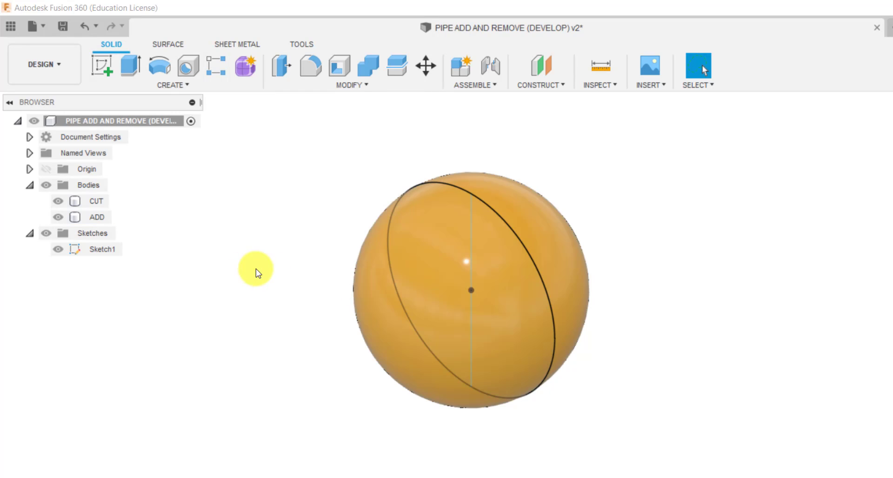
# Show the origin axes at the sphere's centre and hide them again
pyautogui.click(187, 86)
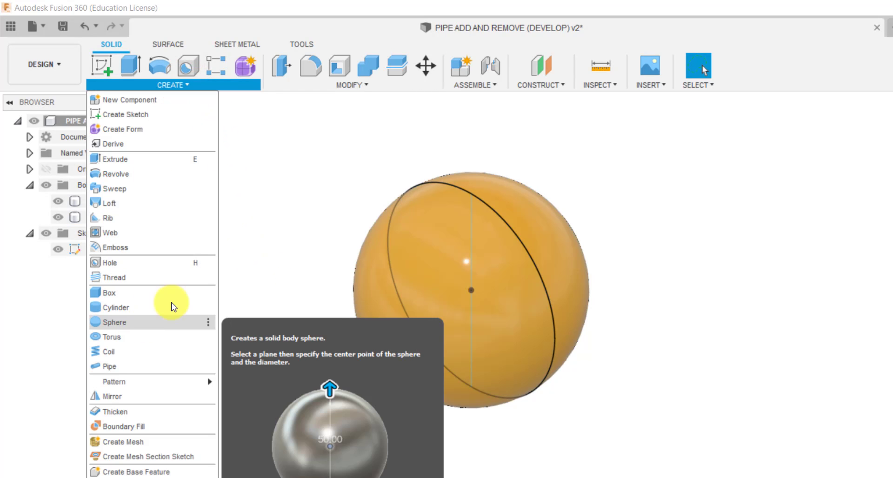
pyautogui.click(299, 209)
pyautogui.click(42, 169)
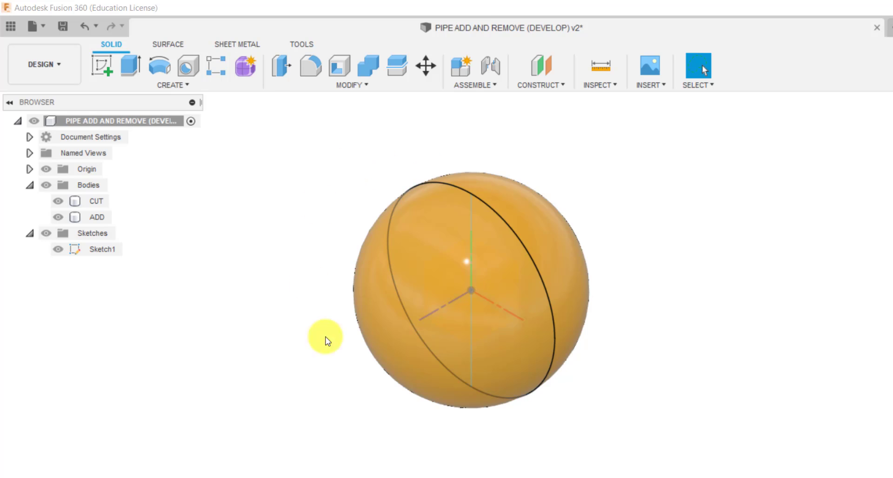
pyautogui.click(568, 349)
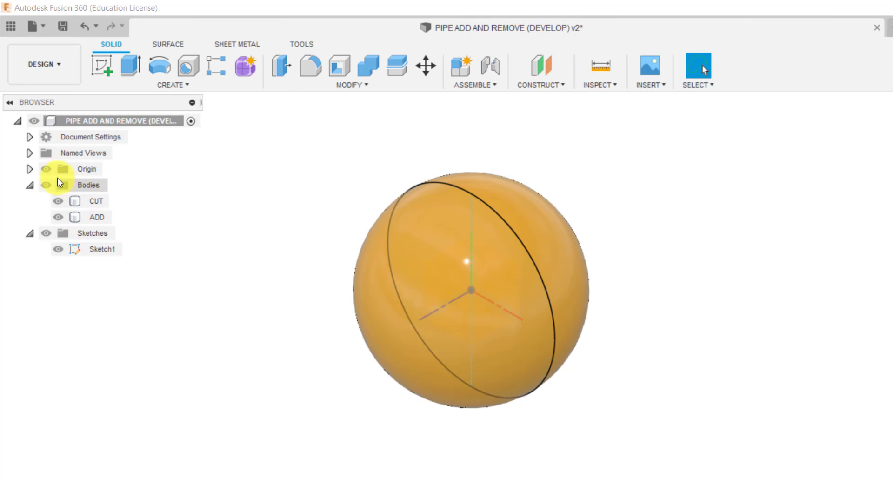
pyautogui.click(46, 169)
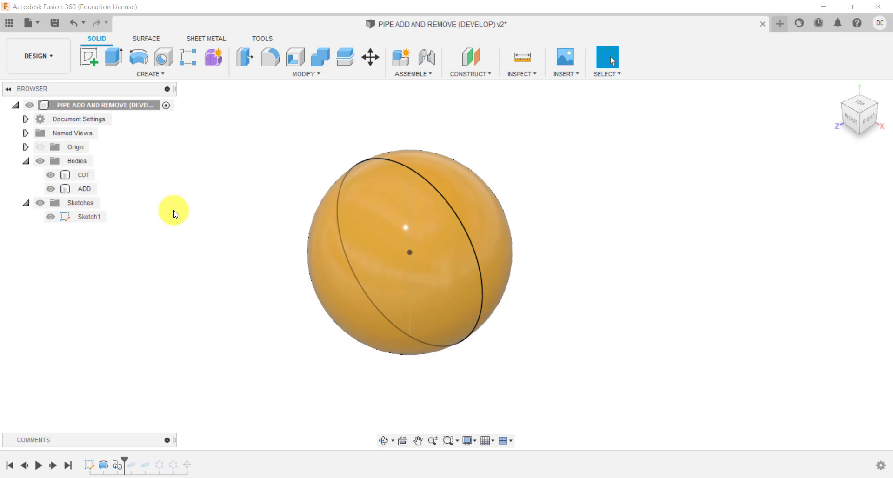
# Hide the ADD body and start a Pipe feature along the sketch circle around the CUT sphere
pyautogui.click(58, 192)
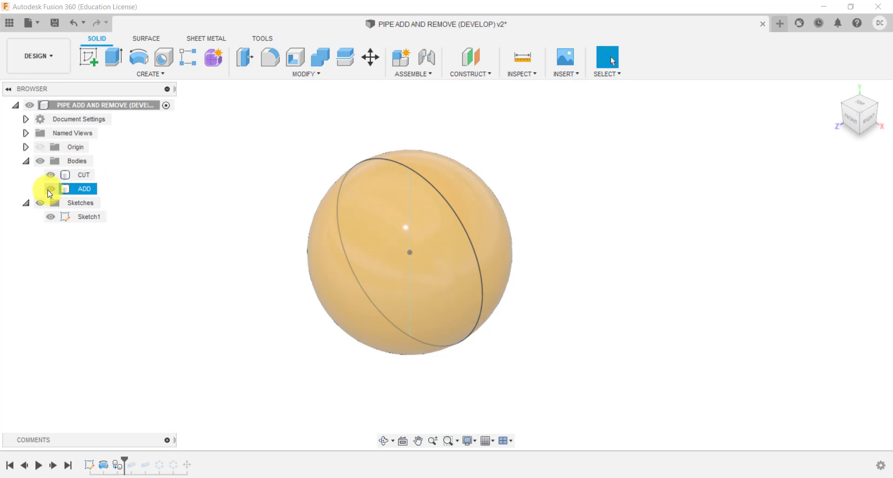
pyautogui.click(51, 189)
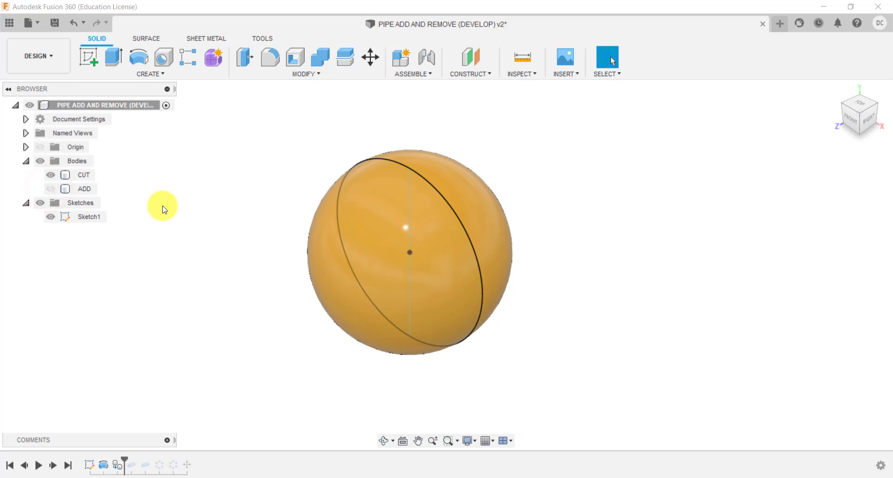
pyautogui.click(162, 74)
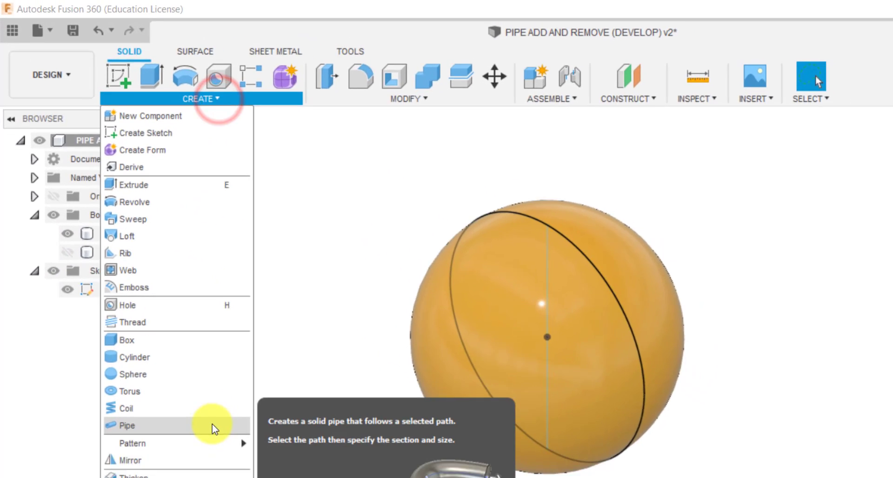
pyautogui.click(212, 423)
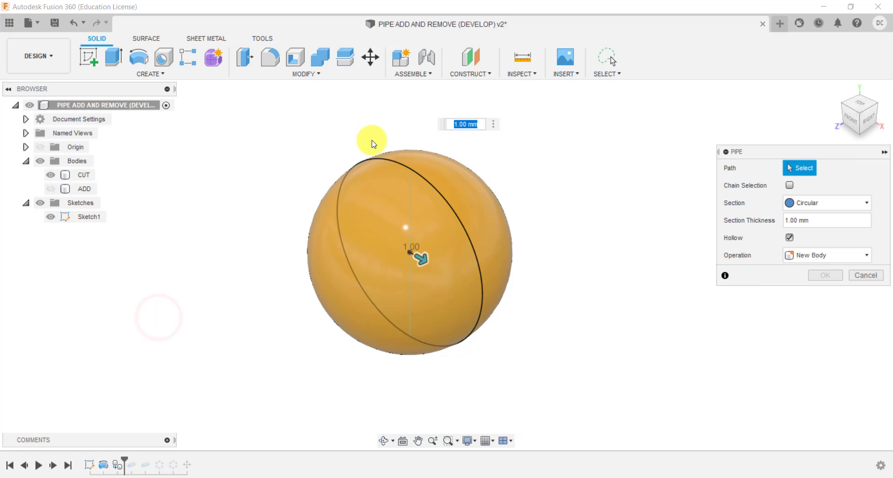
pyautogui.click(454, 222)
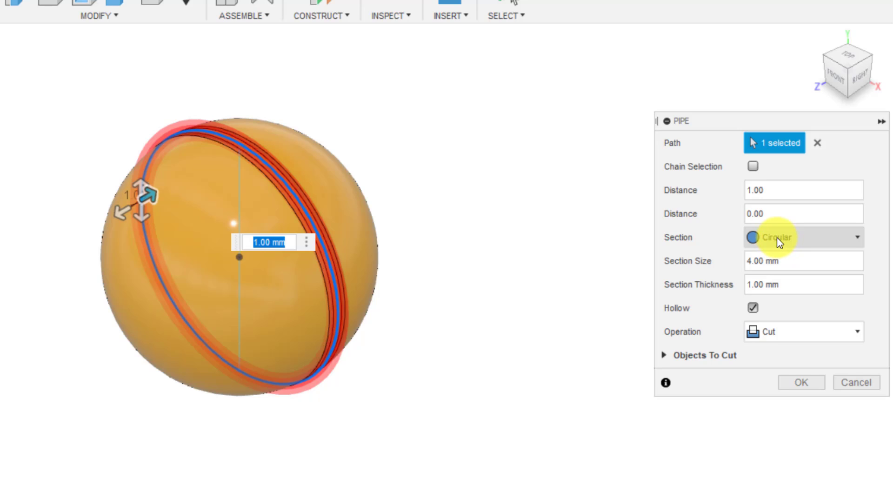
# Set the pipe's section size to 5 mm, check its profile from above and make it solid instead of hollow
pyautogui.moveTo(791, 263); pyautogui.dragTo(746, 269)
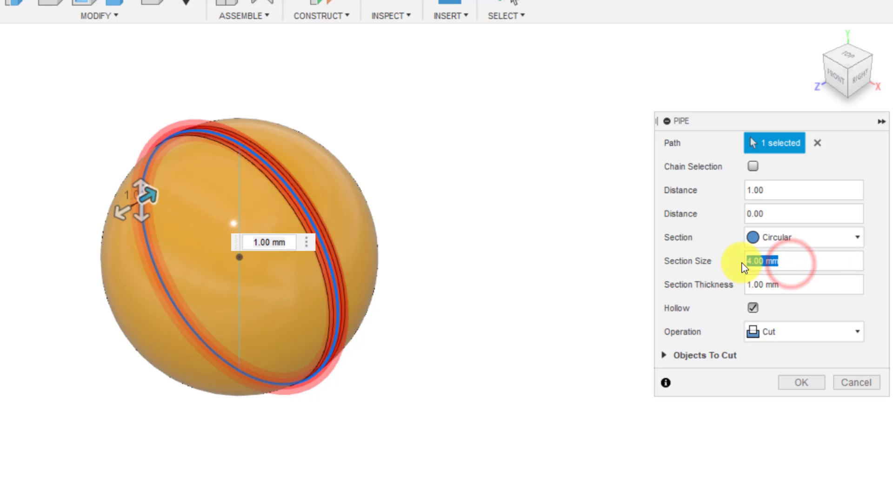
pyautogui.write('5')
pyautogui.scroll(3, 316, 239)
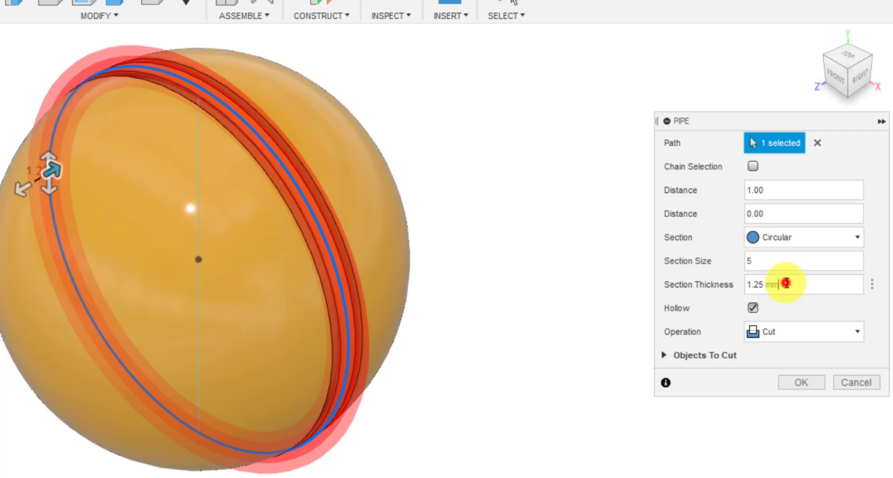
pyautogui.moveTo(785, 283); pyautogui.dragTo(730, 283)
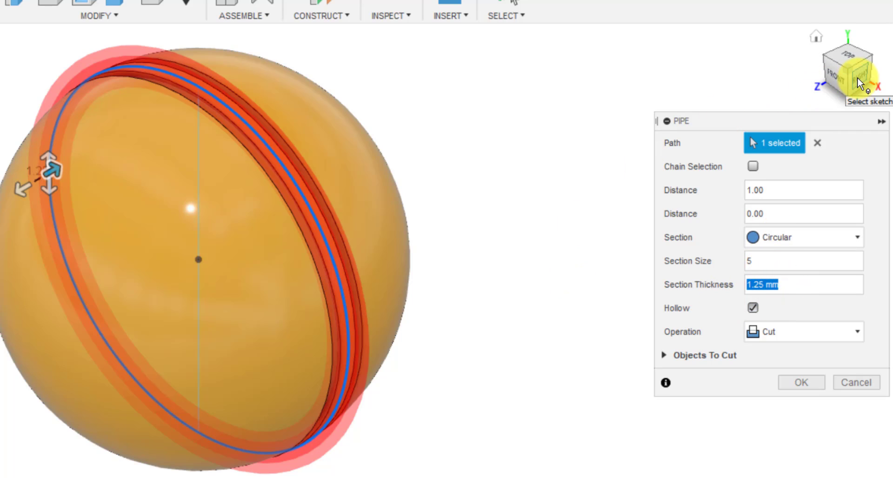
pyautogui.click(851, 60)
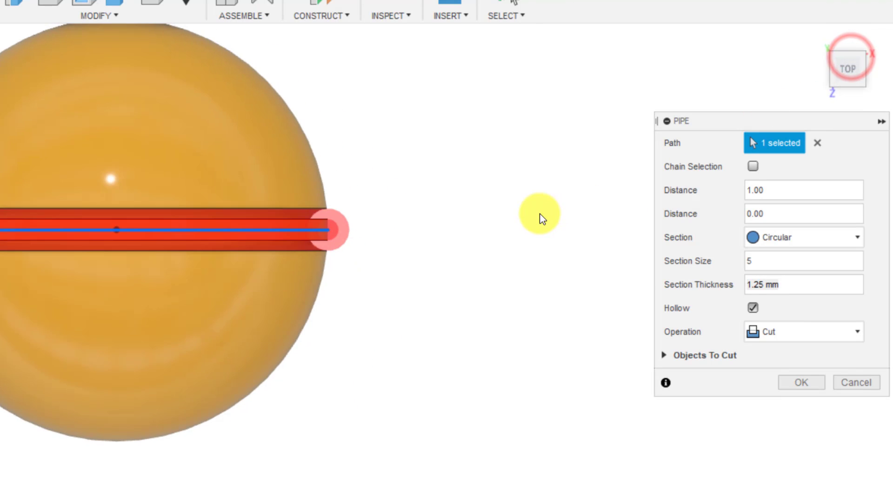
pyautogui.click(751, 308)
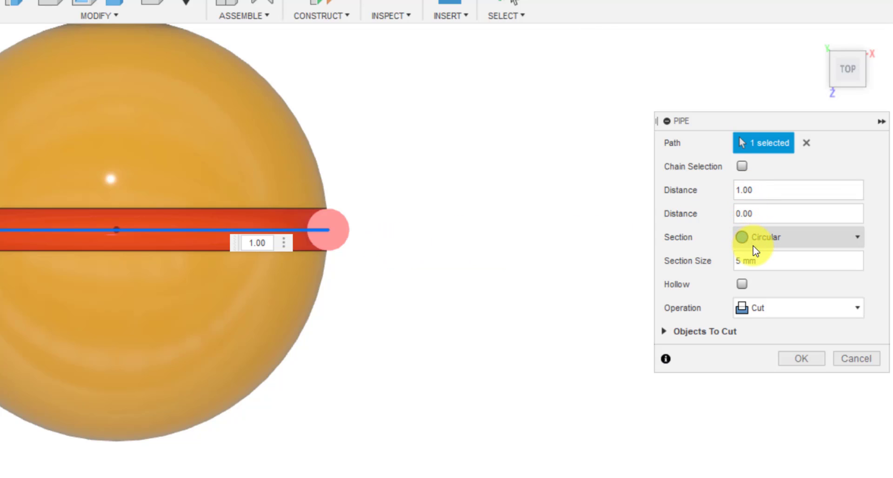
# Try the Join operation for the pipe and inspect the preview around the sphere
pyautogui.click(755, 309)
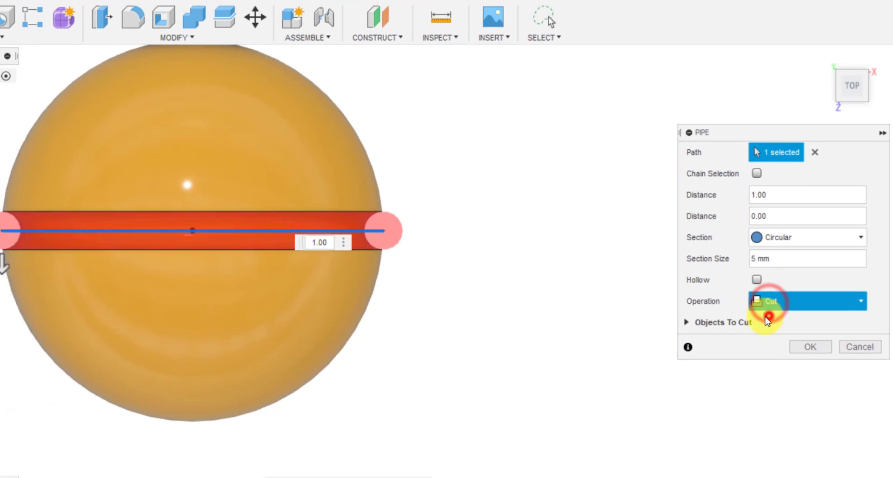
pyautogui.click(767, 317)
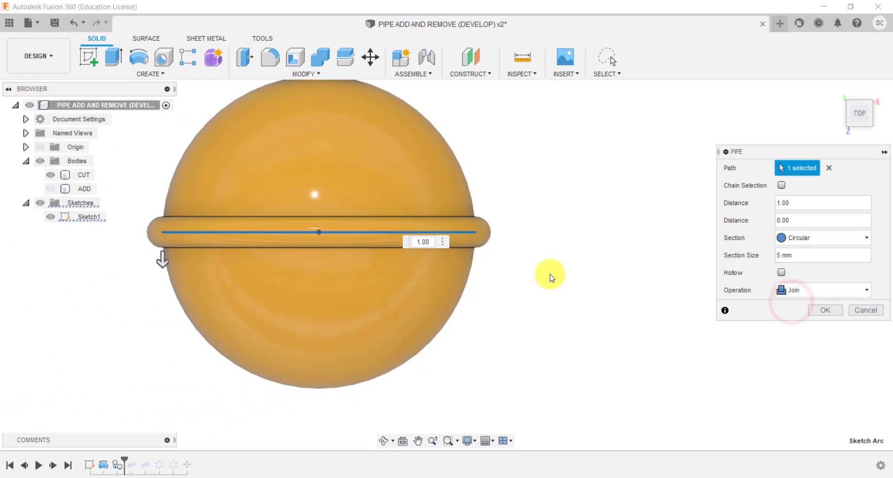
pyautogui.keyDown('shift'); pyautogui.moveTo(473, 286); pyautogui.dragTo(473, 203, button='middle'); pyautogui.keyUp('shift')
pyautogui.keyDown('shift'); pyautogui.moveTo(548, 209); pyautogui.dragTo(548, 249, button='middle'); pyautogui.keyUp('shift')
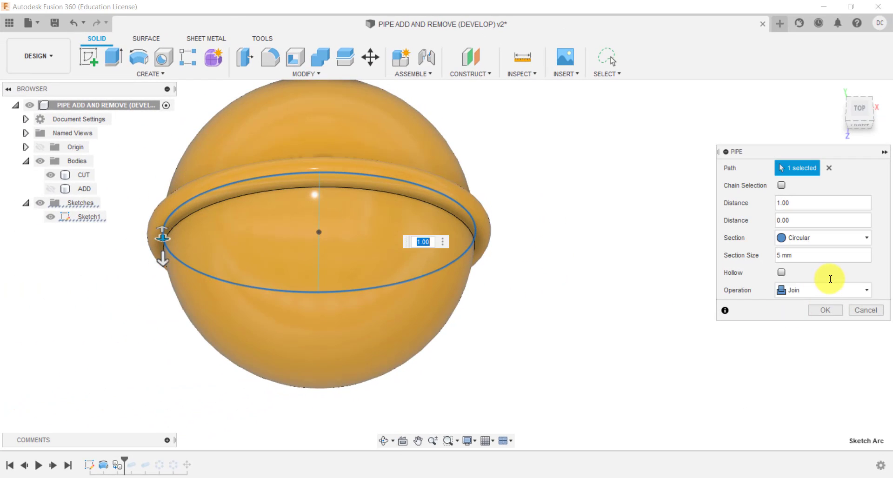
# Set the pipe's operation to Cut, create the groove around the sphere and return to the home view
pyautogui.click(817, 288)
pyautogui.click(795, 318)
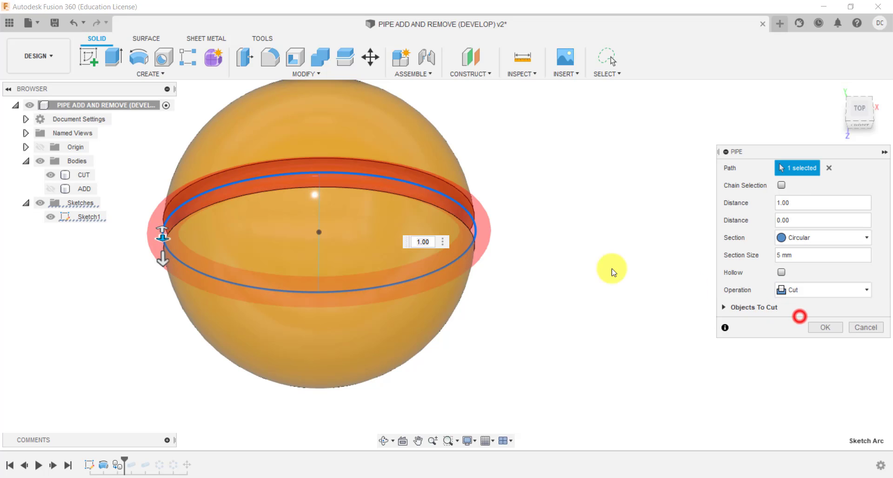
pyautogui.click(827, 326)
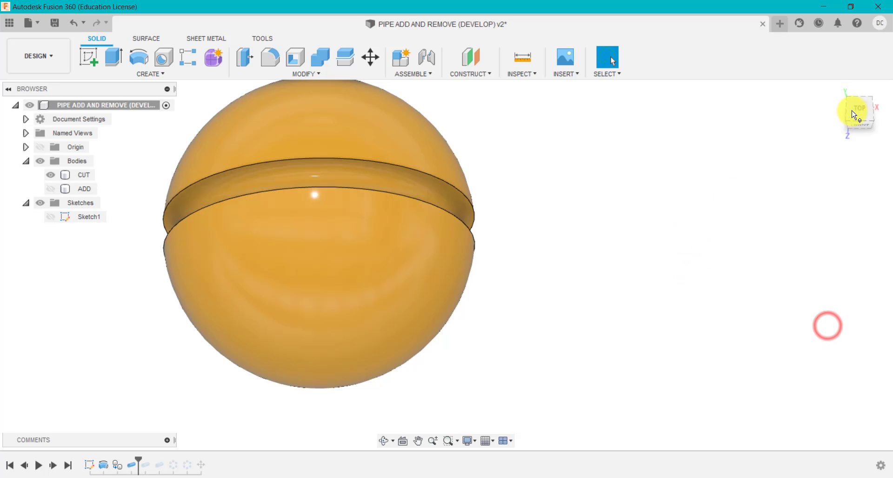
pyautogui.click(835, 90)
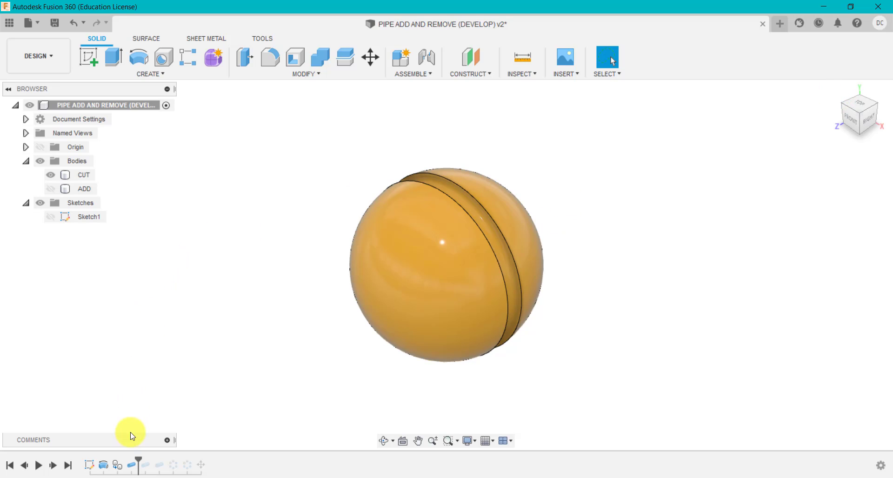
# Edit the groove's pipe feature to a section size of 10 mm
pyautogui.click(131, 466)
pyautogui.rightClick(132, 467)
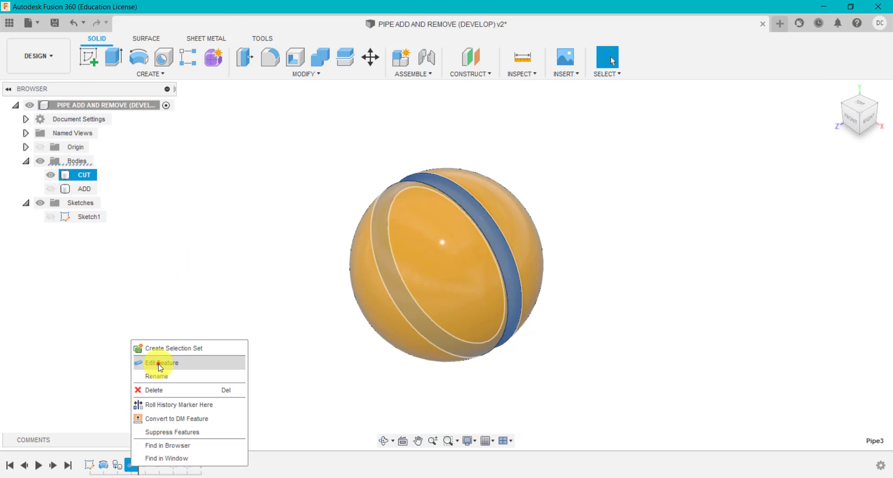
pyautogui.click(156, 363)
pyautogui.click(783, 254)
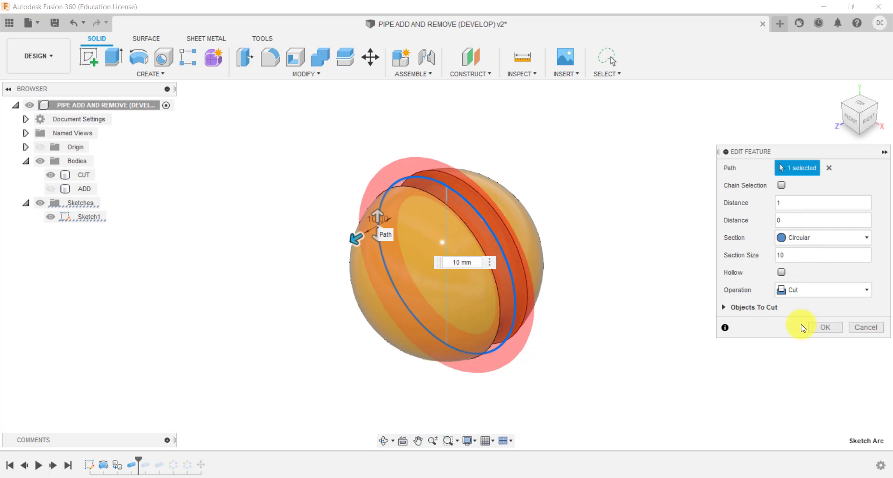
pyautogui.click(826, 327)
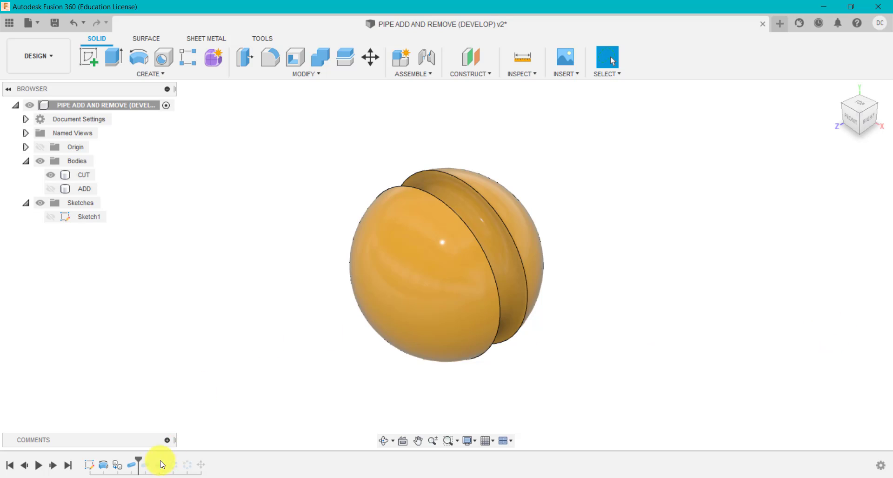
# Edit the groove's pipe feature to a 5 mm triangular section
pyautogui.rightClick(136, 465)
pyautogui.click(195, 360)
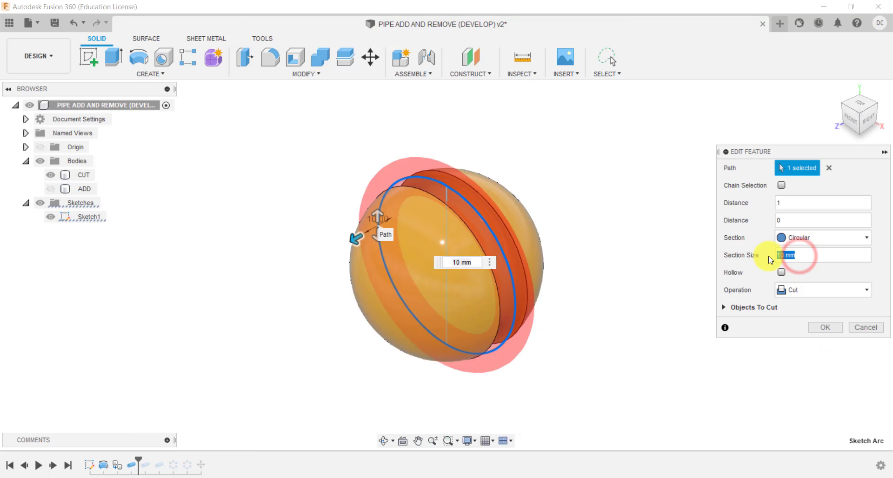
pyautogui.write('5')
pyautogui.click(802, 232)
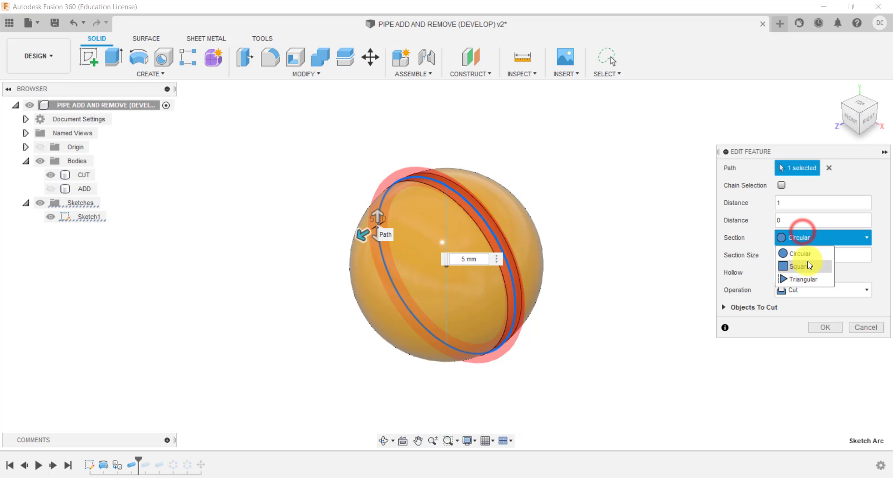
pyautogui.click(803, 279)
pyautogui.click(824, 327)
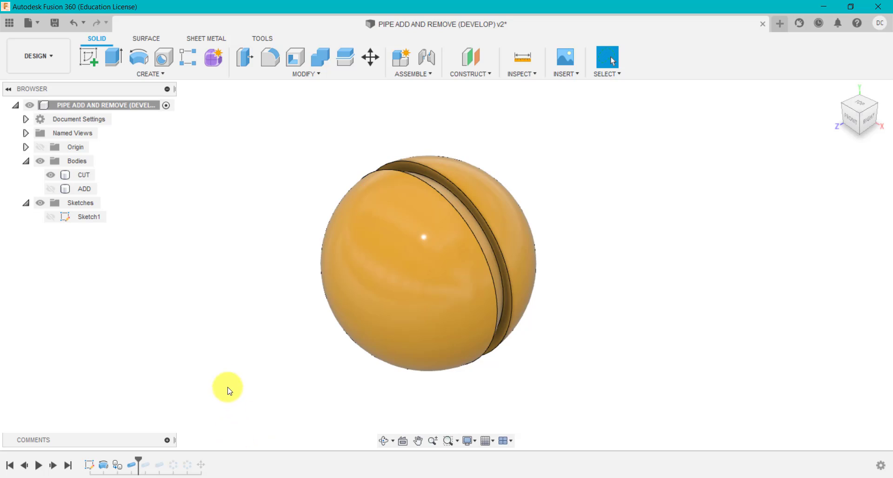
# Change the groove's pipe section back to Circular
pyautogui.click(132, 464)
pyautogui.rightClick(131, 464)
pyautogui.click(205, 363)
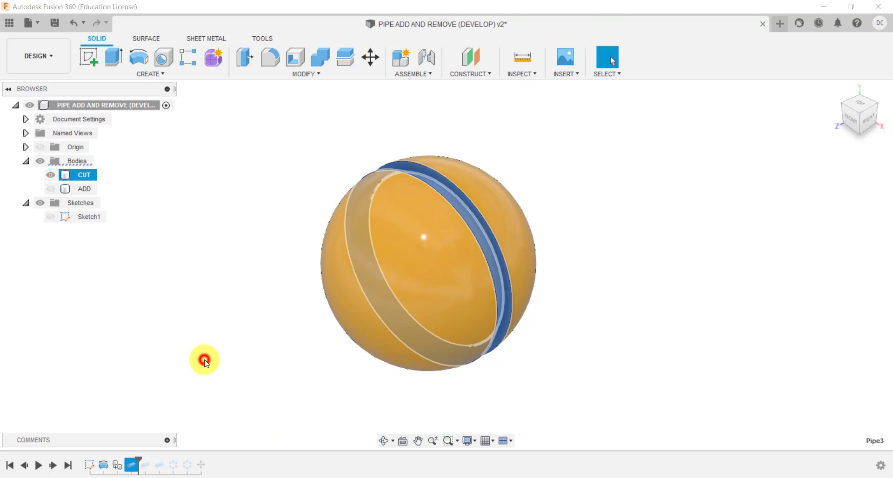
pyautogui.click(820, 238)
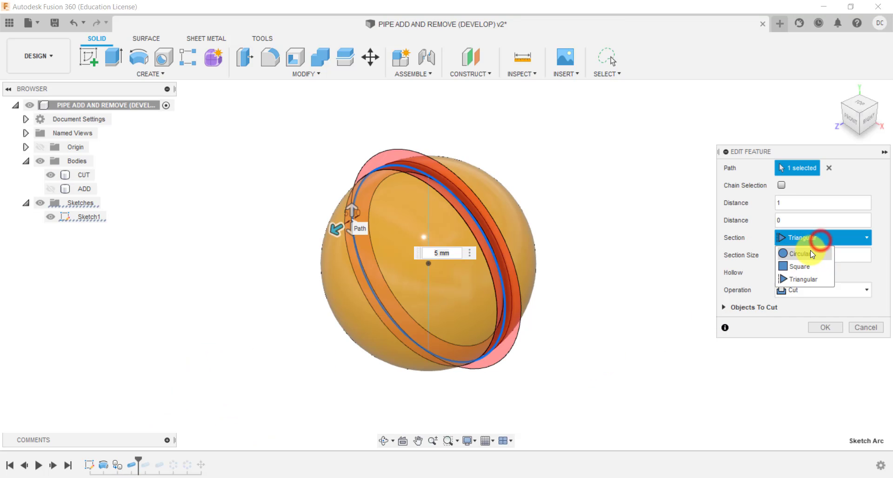
pyautogui.click(810, 253)
pyautogui.click(821, 328)
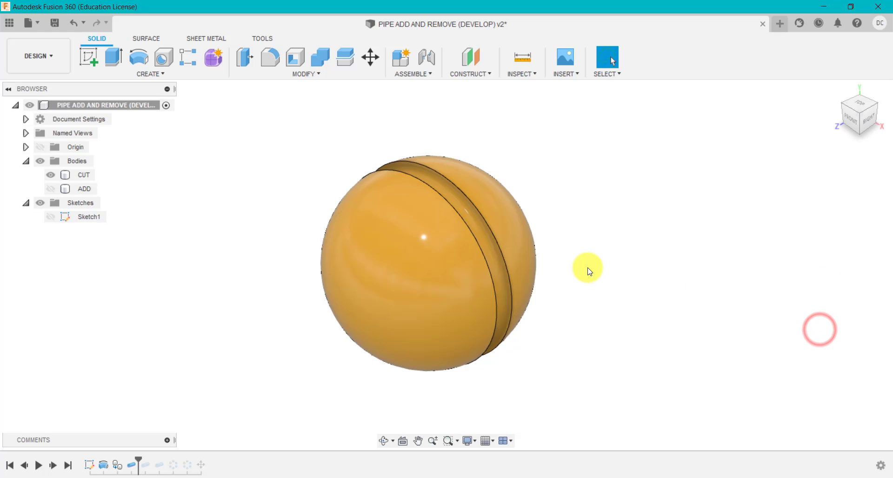
# Create a full circular pattern of the groove's pipe feature around the sphere's vertical axis with a quantity of 5
pyautogui.click(171, 78)
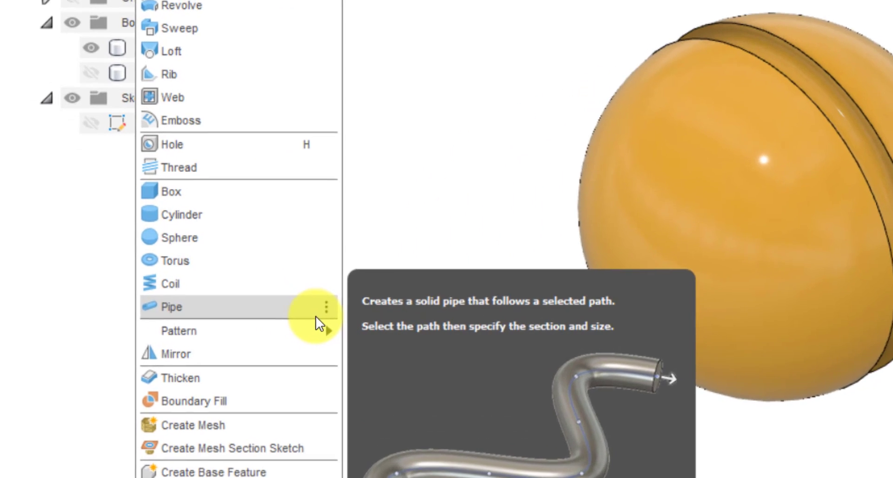
pyautogui.moveTo(175, 331)
pyautogui.click(395, 354)
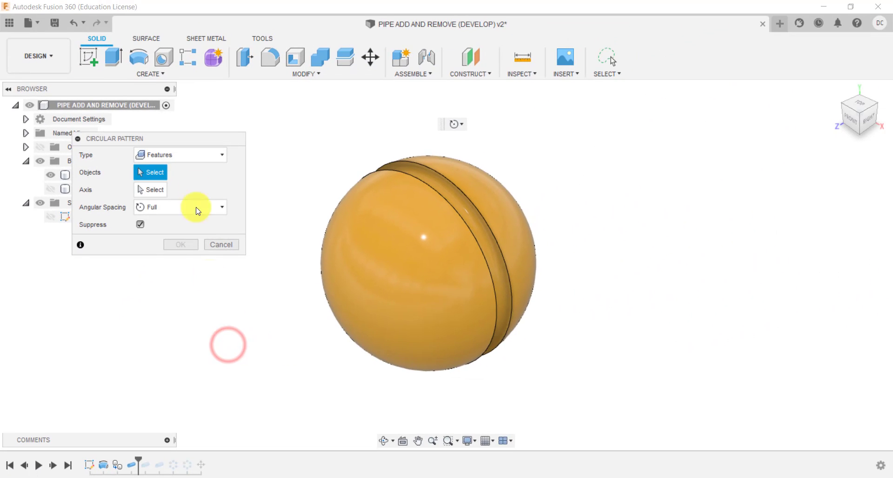
pyautogui.click(129, 464)
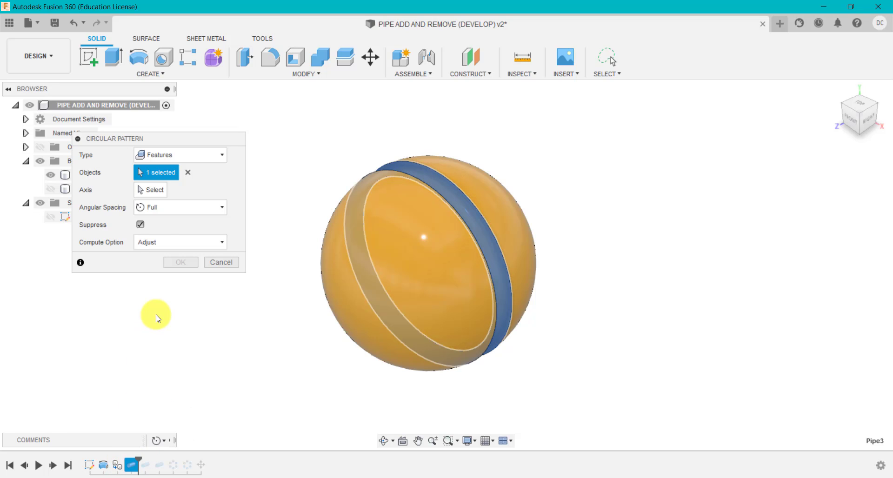
pyautogui.click(153, 189)
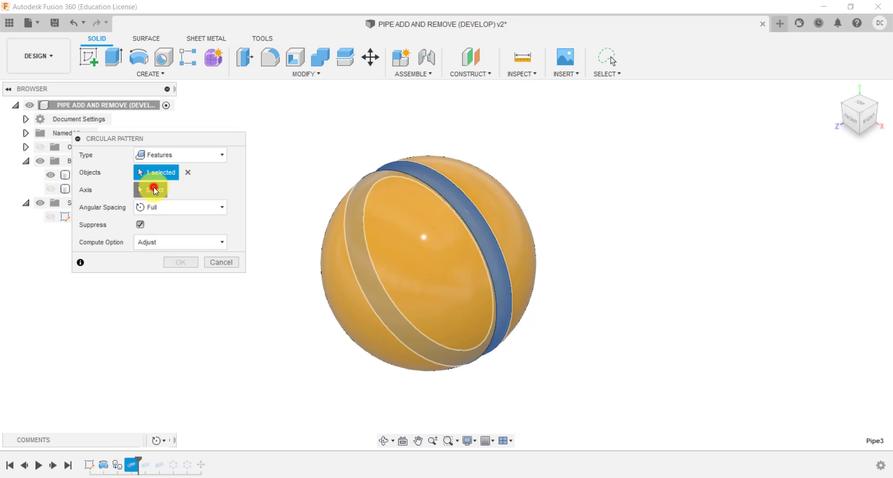
pyautogui.click(429, 232)
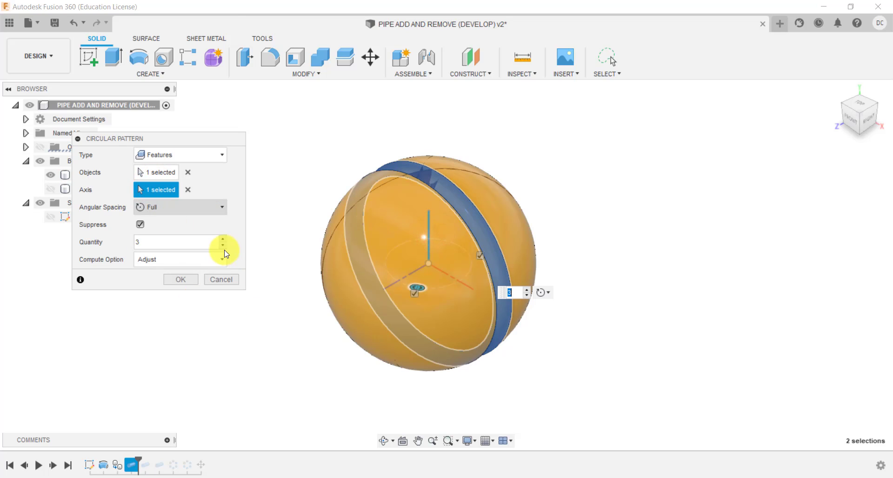
pyautogui.click(223, 239)
pyautogui.click(223, 238)
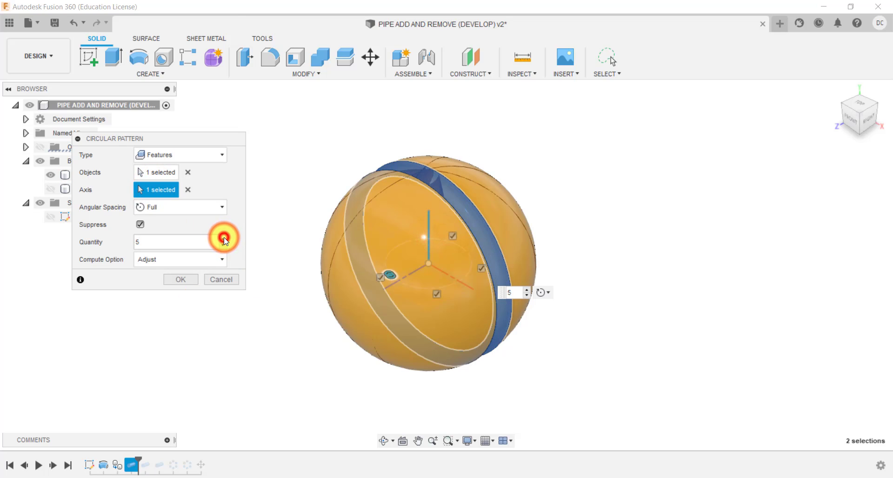
pyautogui.click(191, 280)
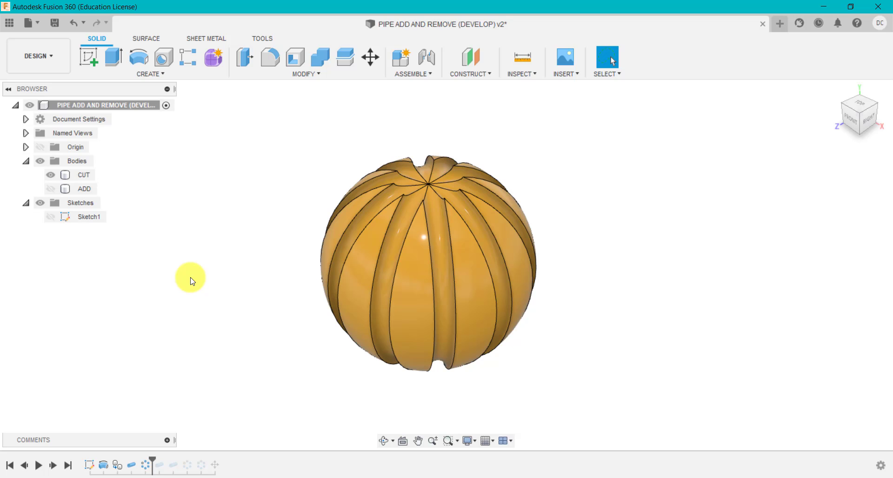
pyautogui.keyDown('shift'); pyautogui.moveTo(191, 280); pyautogui.dragTo(209, 245, button='middle'); pyautogui.keyUp('shift')
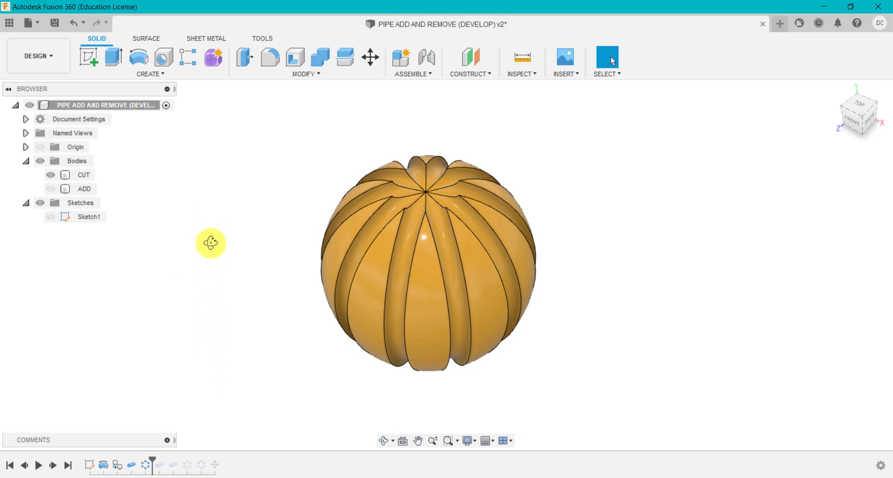
# Hide the CUT body and show the ADD body together with Sketch1
pyautogui.click(51, 175)
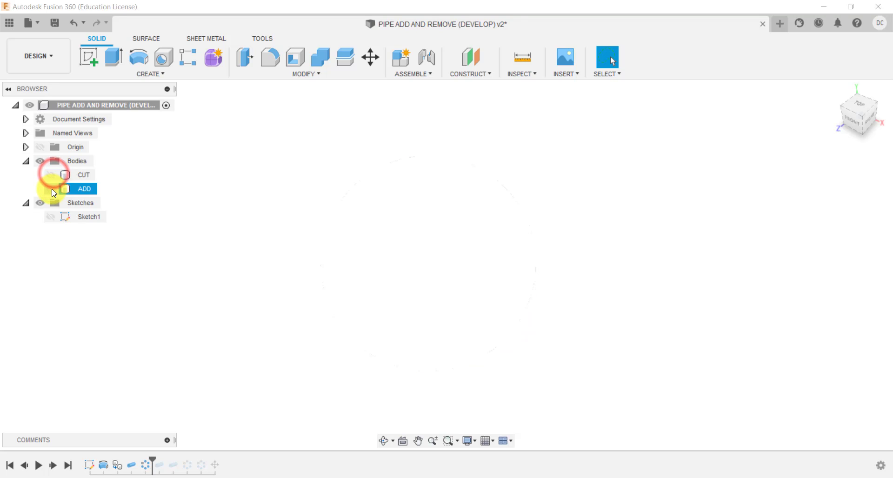
pyautogui.click(50, 189)
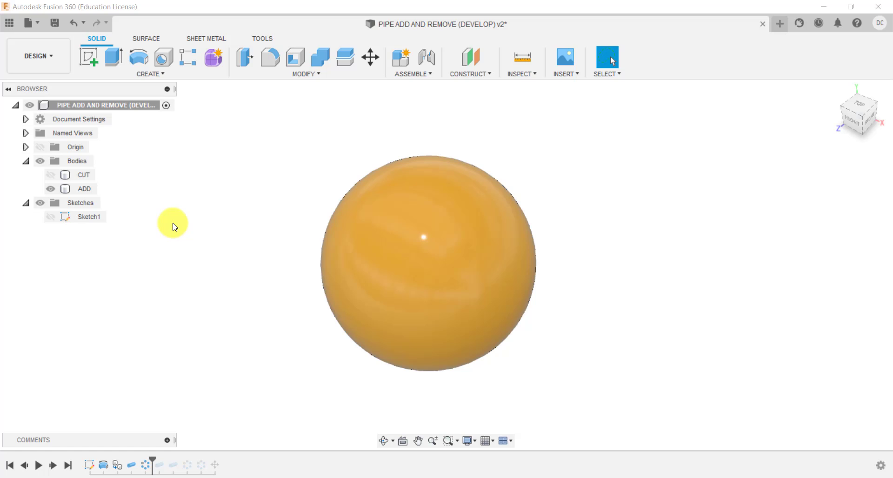
pyautogui.click(51, 216)
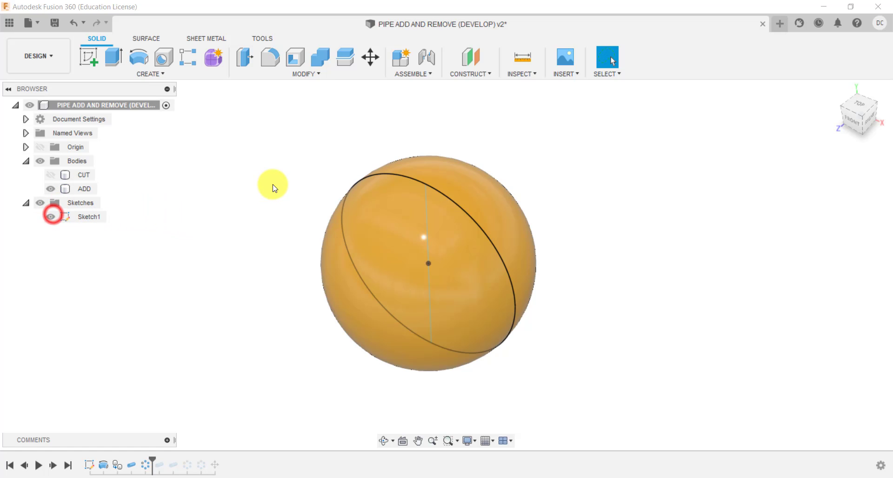
pyautogui.click(273, 185)
# Create a pipe along the sketch arc around the ADD sphere with a 5 mm square section and the Join operation
pyautogui.click(148, 73)
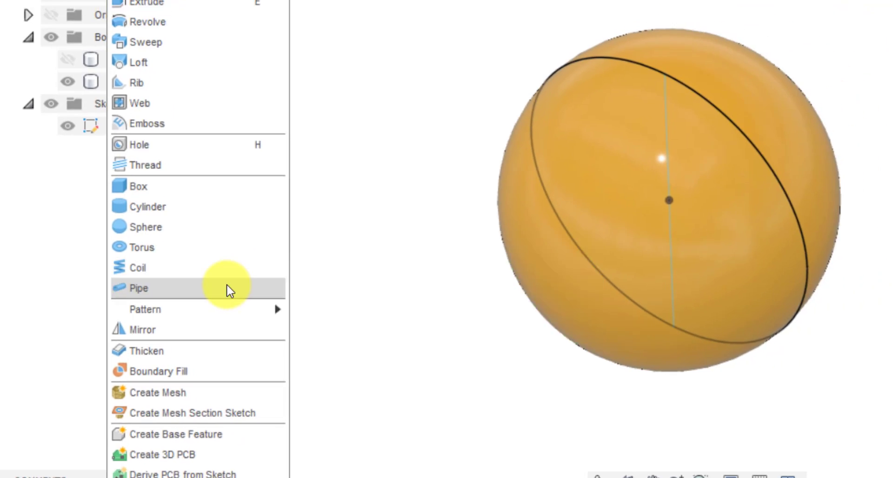
pyautogui.click(195, 297)
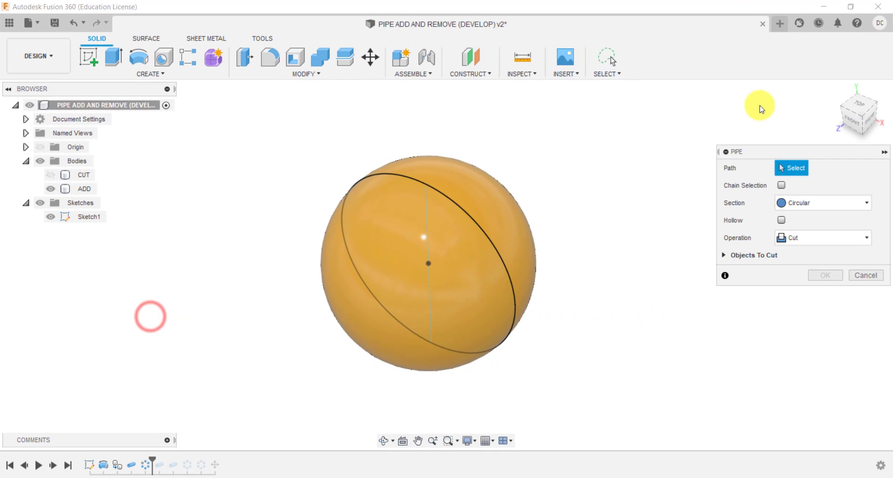
pyautogui.click(487, 241)
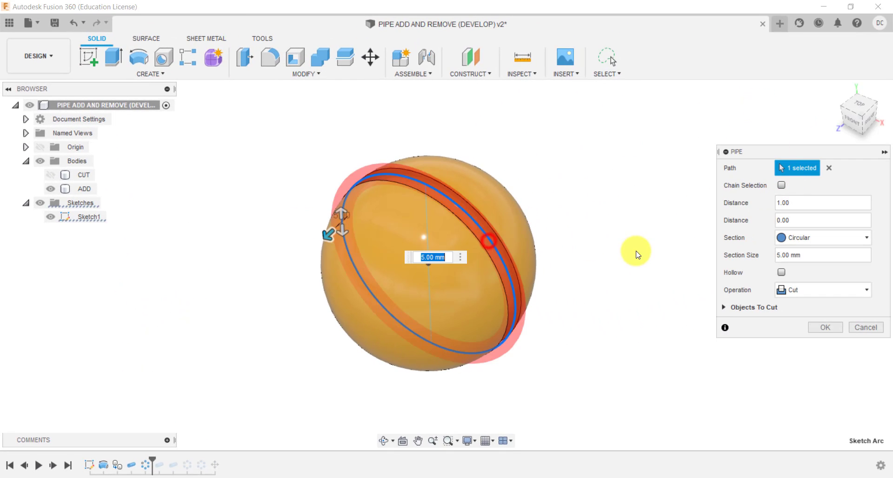
pyautogui.click(791, 286)
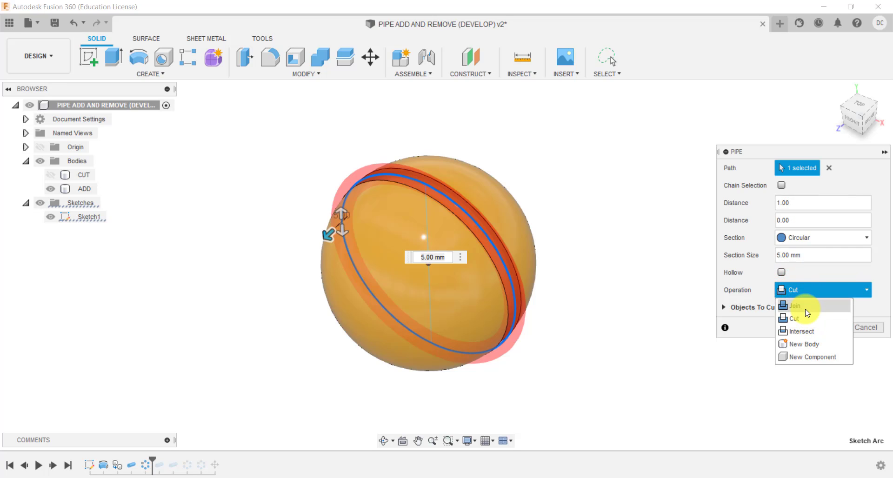
pyautogui.click(806, 308)
pyautogui.click(800, 237)
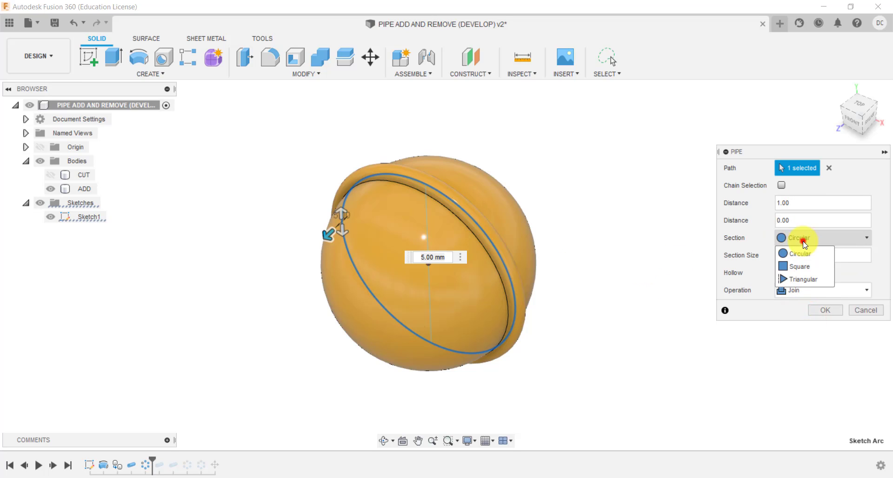
pyautogui.click(810, 271)
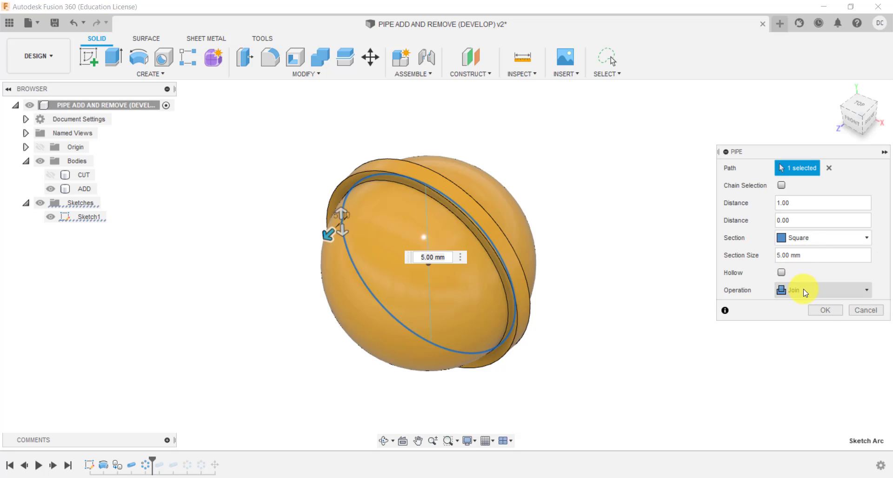
pyautogui.click(826, 311)
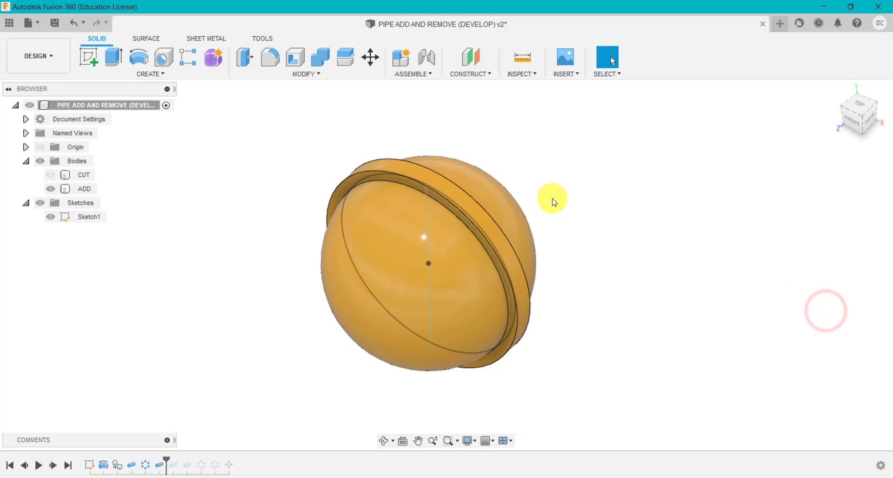
pyautogui.moveTo(569, 213)
pyautogui.keyDown('shift'); pyautogui.mouseDown(button='middle')
pyautogui.moveTo(573, 145)
pyautogui.moveTo(538, 229)
pyautogui.moveTo(482, 237)
pyautogui.moveTo(556, 224)
pyautogui.mouseUp(button='middle'); pyautogui.keyUp('shift')
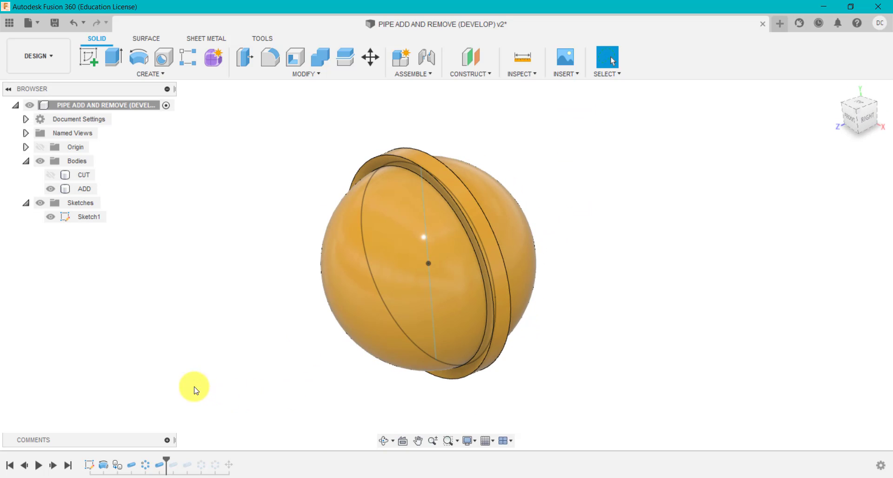
# Try shortening the square pipe around the ADD sphere by editing its first distance to 0.5
pyautogui.click(157, 467)
pyautogui.rightClick(156, 470)
pyautogui.click(207, 365)
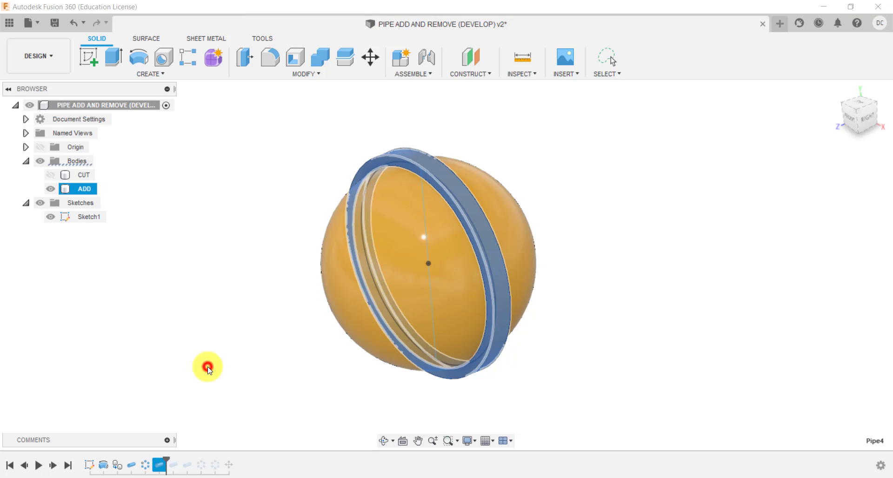
pyautogui.click(806, 203)
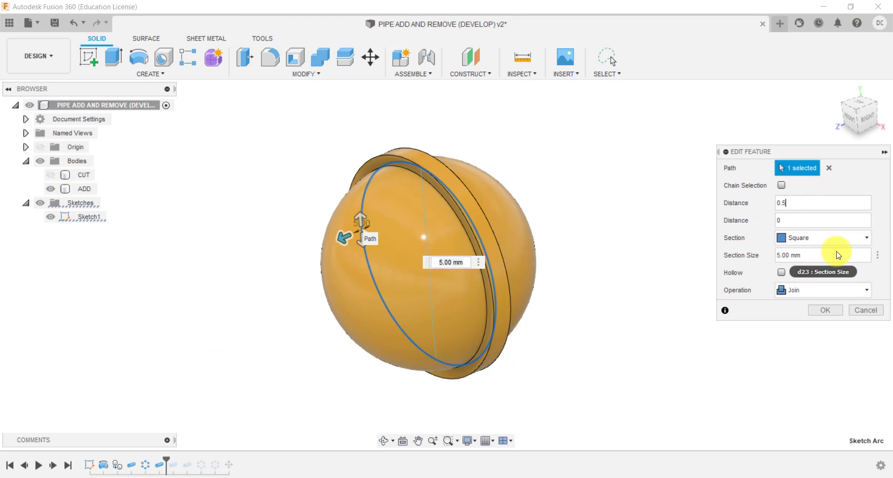
pyautogui.keyDown('shift'); pyautogui.moveTo(588, 319); pyautogui.dragTo(628, 291, button='middle'); pyautogui.keyUp('shift')
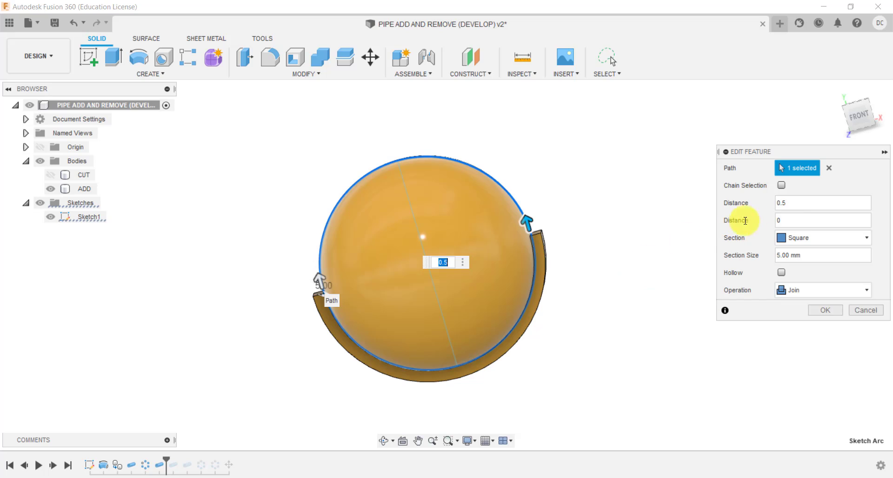
pyautogui.click(854, 309)
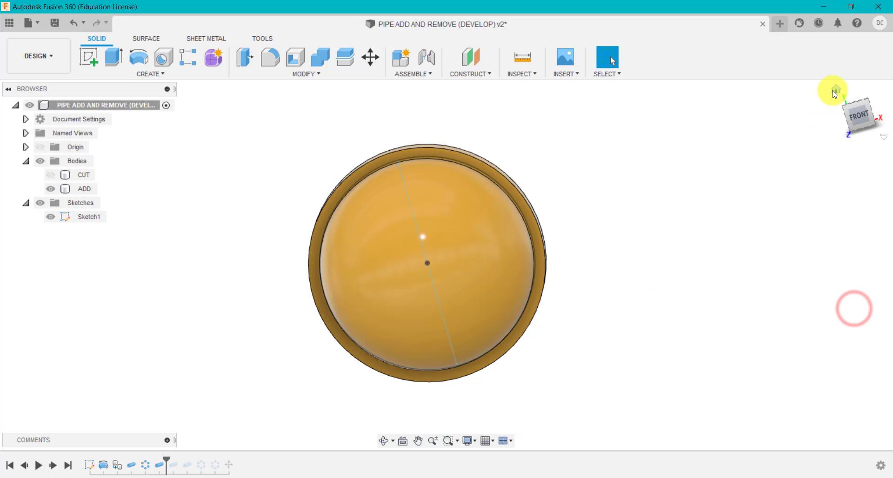
# From the home view, create a full circular pattern of the square pipe feature around the vertical sketch line with a quantity of 5
pyautogui.click(831, 90)
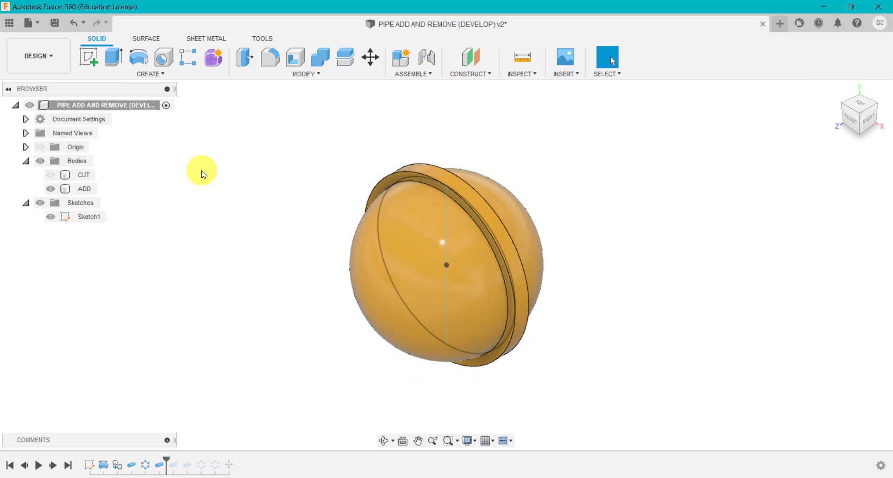
pyautogui.click(148, 74)
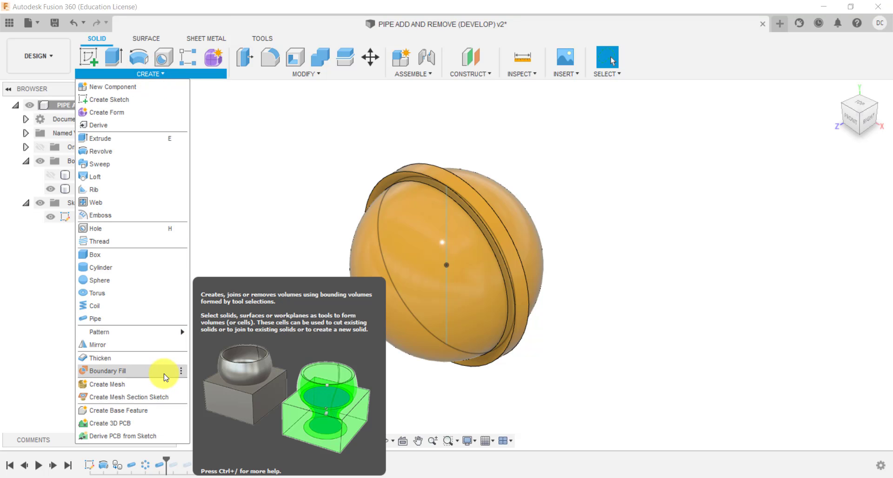
pyautogui.moveTo(166, 332)
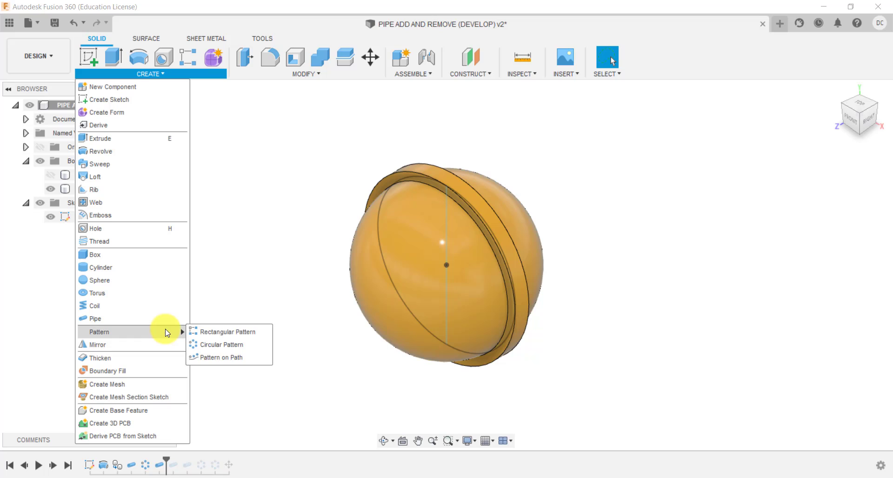
pyautogui.click(230, 350)
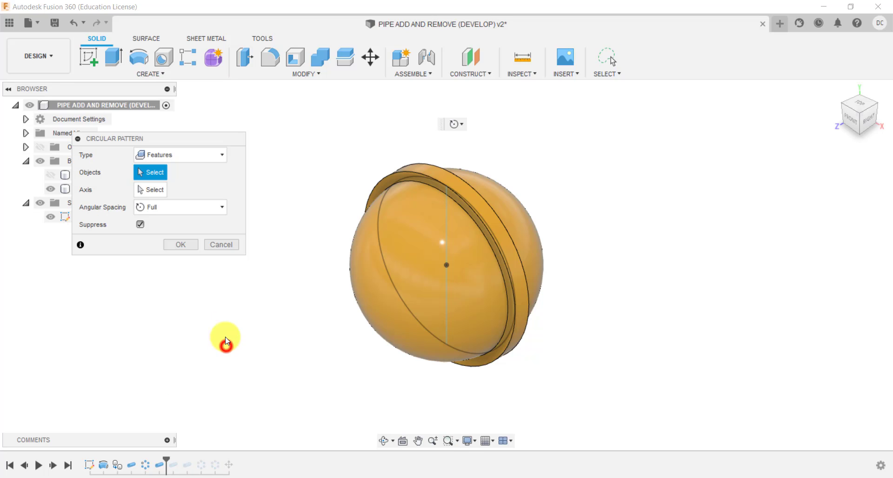
pyautogui.click(160, 465)
pyautogui.click(152, 189)
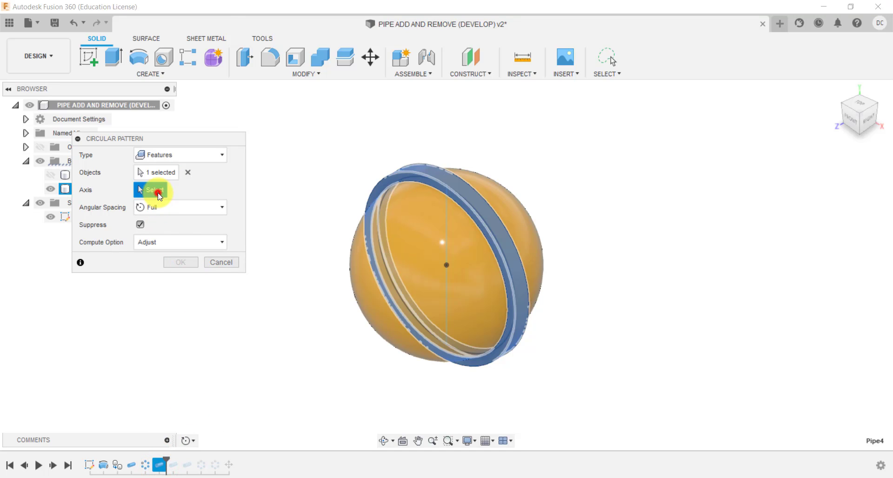
pyautogui.click(447, 238)
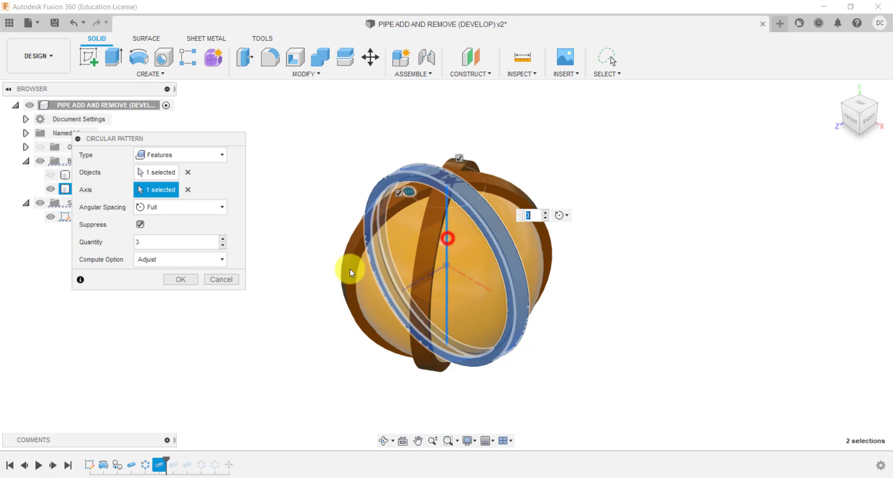
pyautogui.click(224, 240)
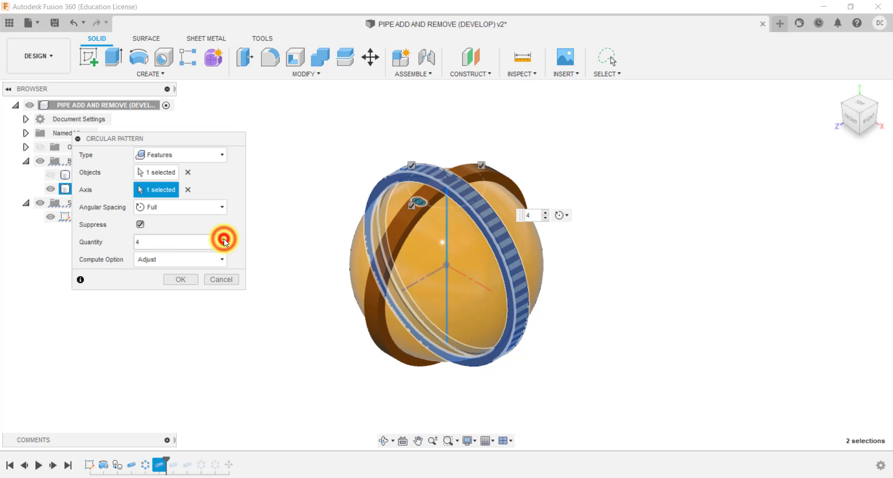
pyautogui.click(224, 239)
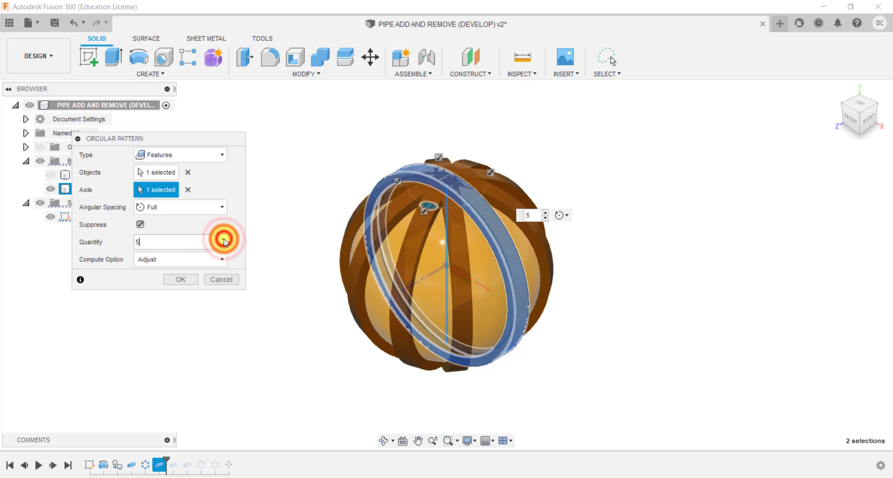
pyautogui.click(182, 281)
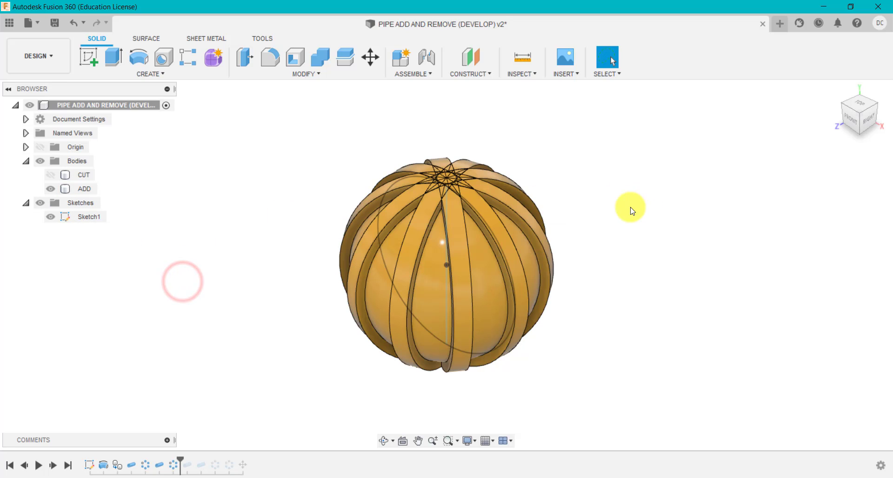
# Compare the patterned ADD and CUT bodies by switching their visibility, ending with only the ADD body shown
pyautogui.scroll(2, 586, 208)
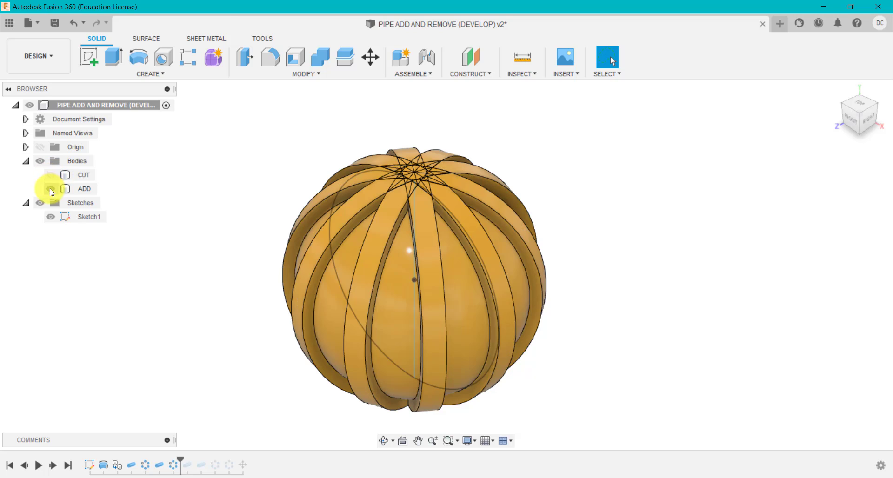
pyautogui.click(51, 188)
pyautogui.click(50, 176)
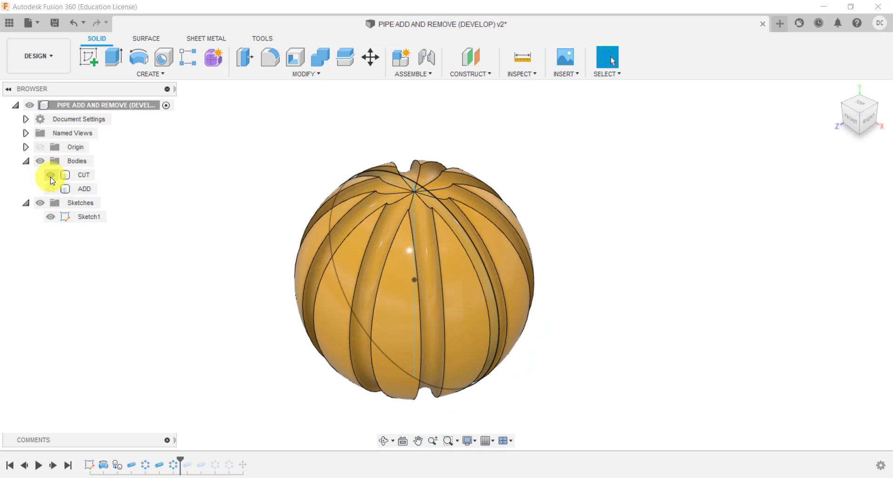
pyautogui.click(50, 175)
pyautogui.click(50, 188)
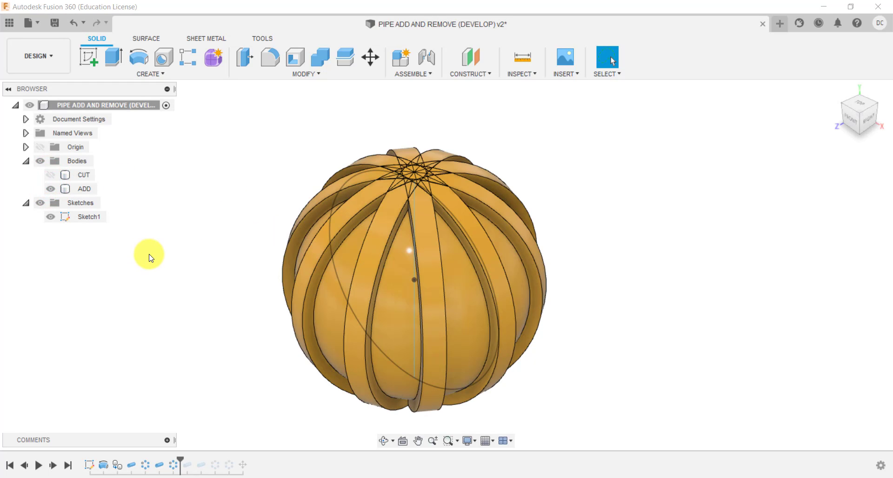